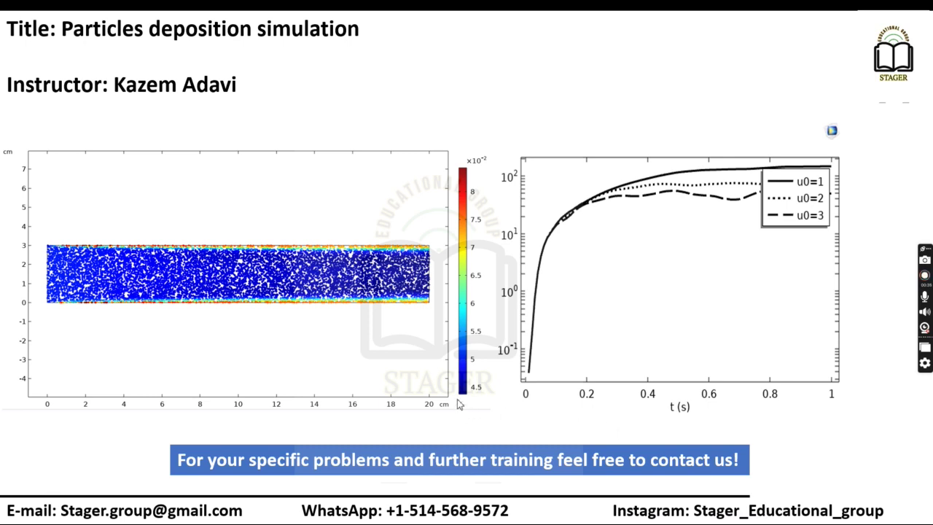
- End the slide show, switch to COMSOL Multiphysics, and open Component 1 with its contents expanded in the model tree
key(Escape)
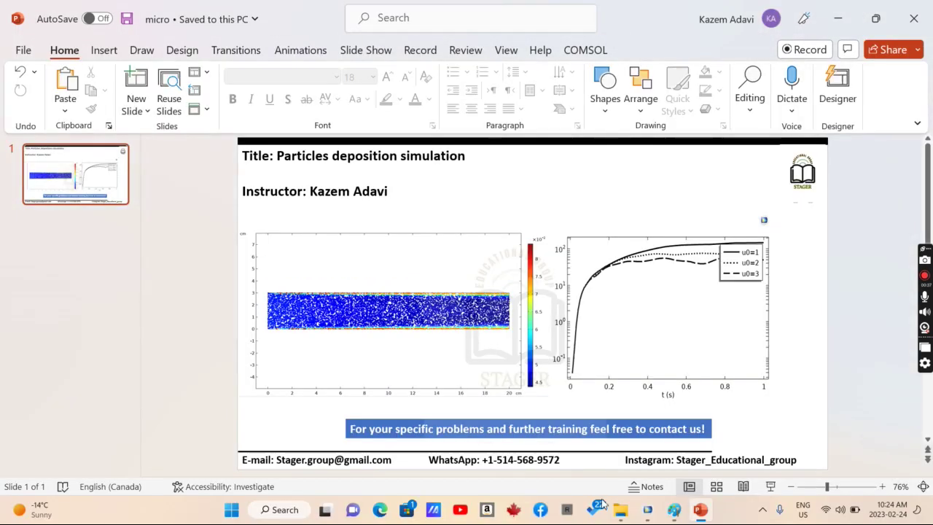
key(alt+Tab)
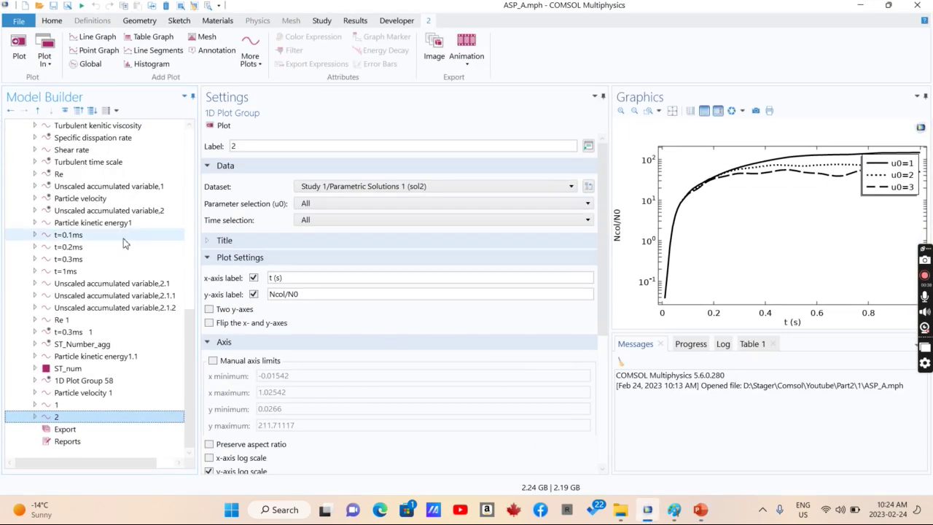
drag(187, 329, 197, 123)
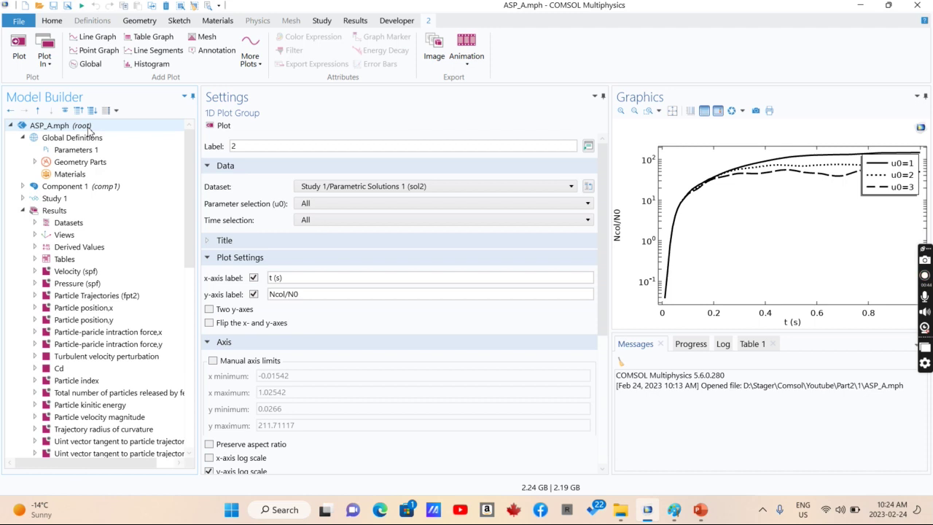
click(23, 187)
click(51, 190)
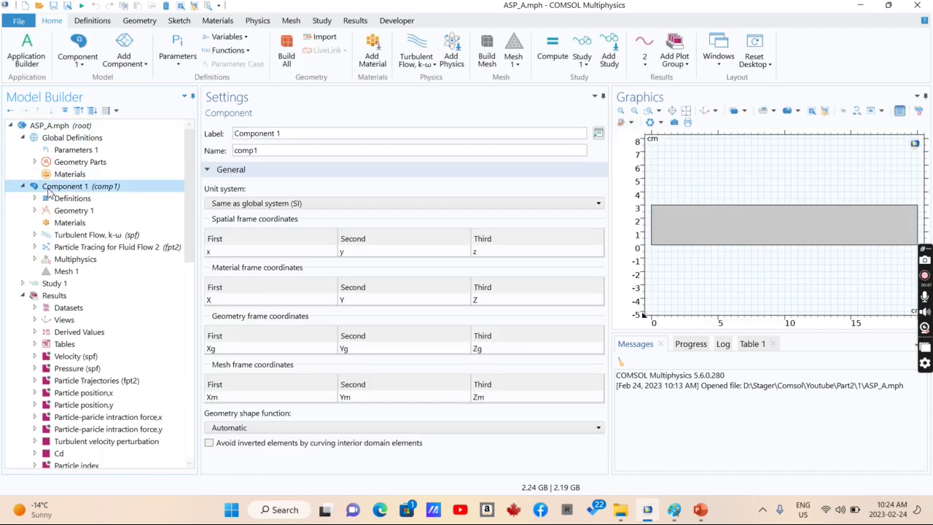
- Enlarge the Graphics window by narrowing the Settings window and shortening the Messages area
drag(611, 91, 444, 102)
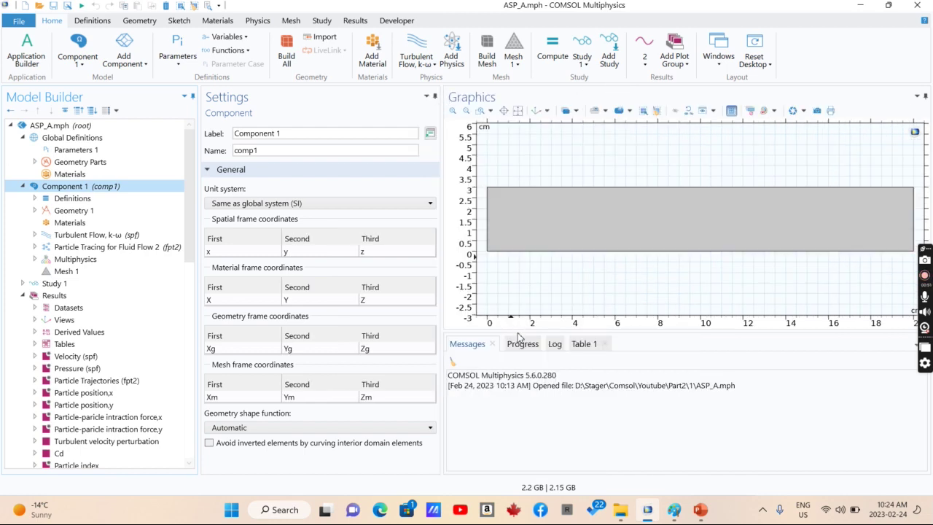
drag(518, 334, 515, 379)
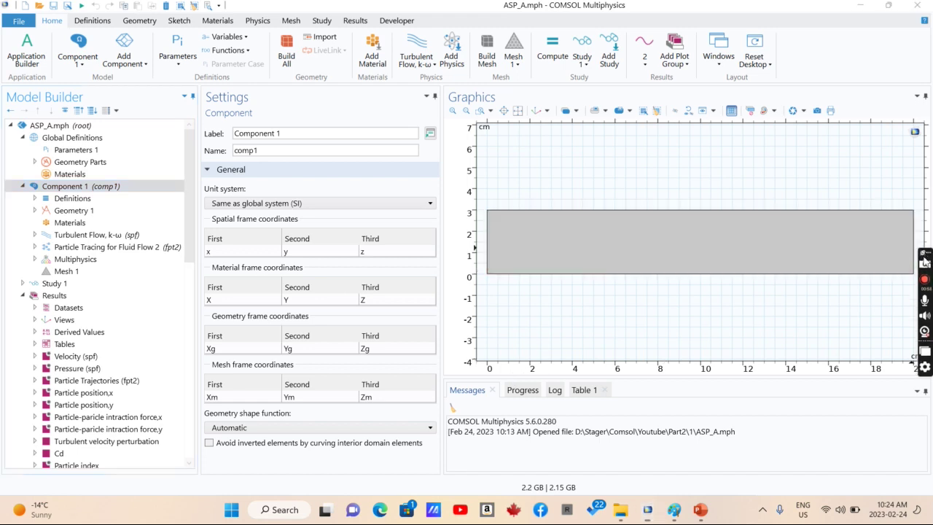
drag(925, 262, 914, 402)
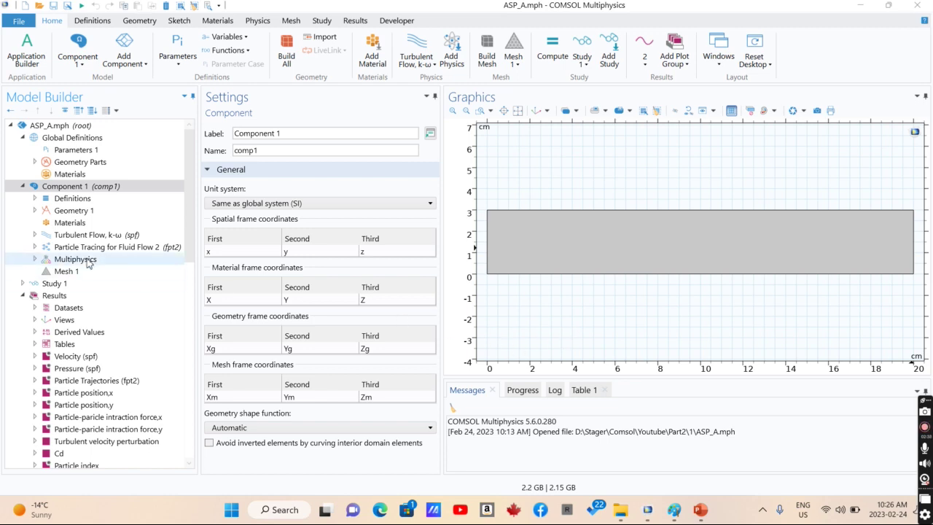
- Examine the width and height expressions of Rectangle 1 in Geometry 1
click(62, 240)
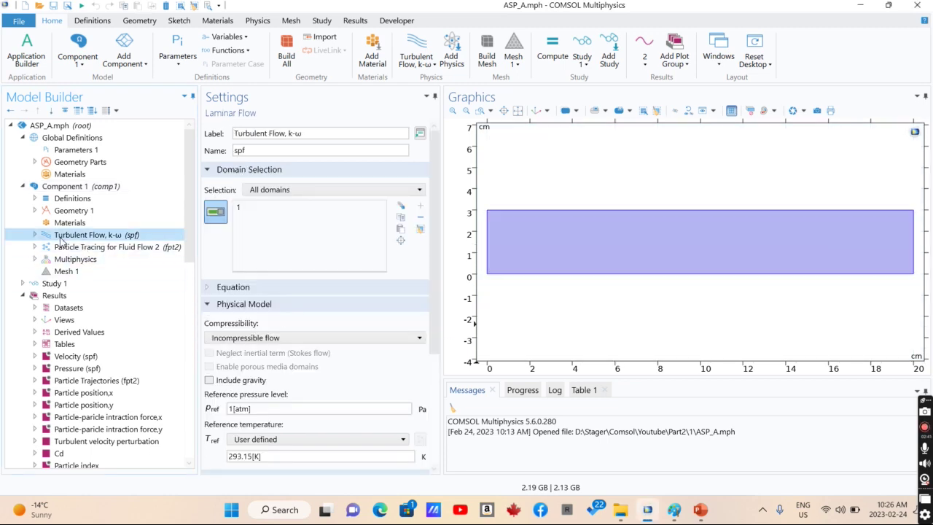
click(62, 212)
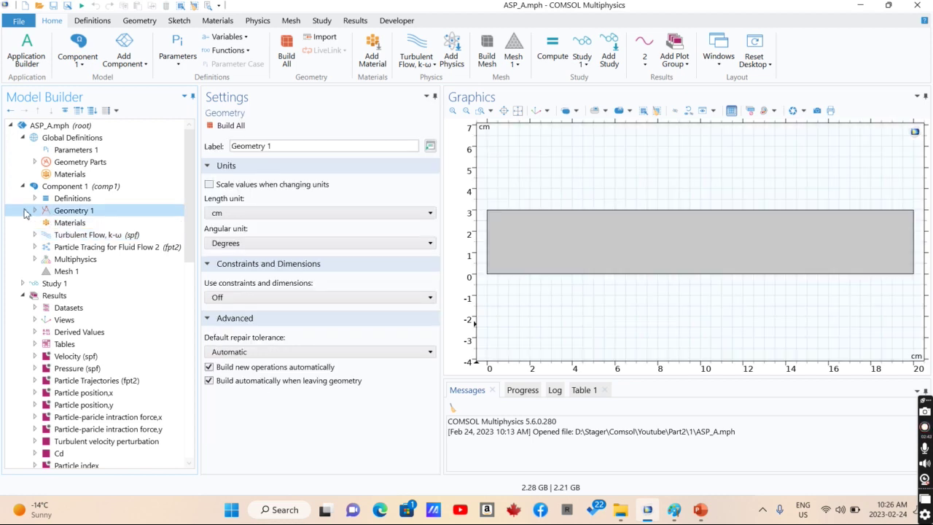
click(34, 210)
click(83, 222)
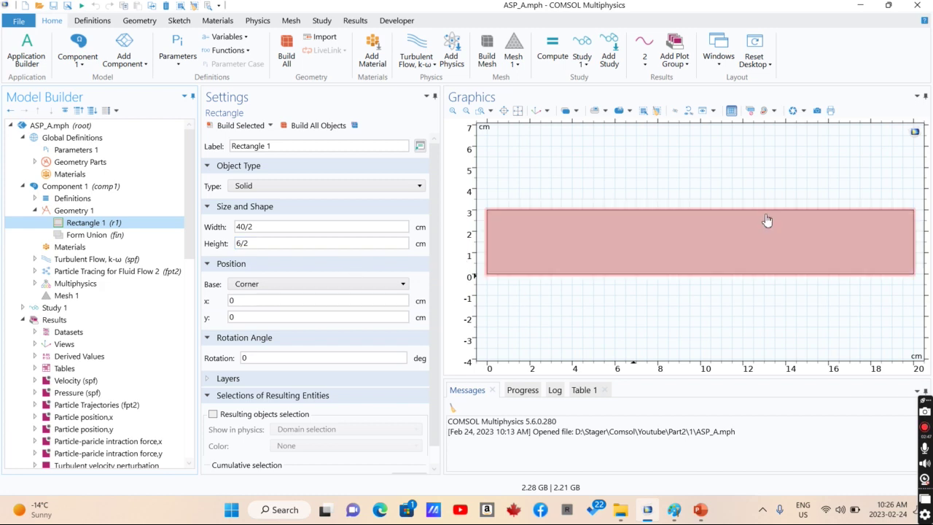
click(249, 227)
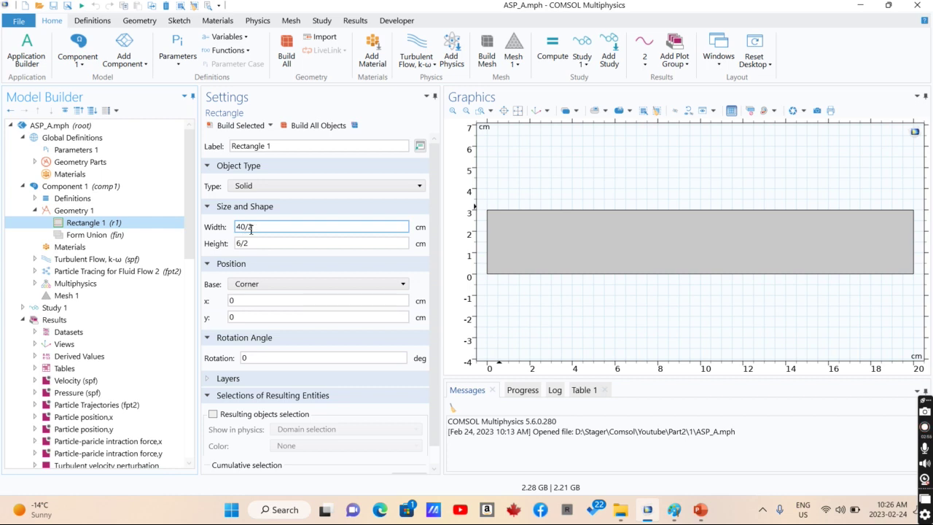
drag(260, 228, 237, 233)
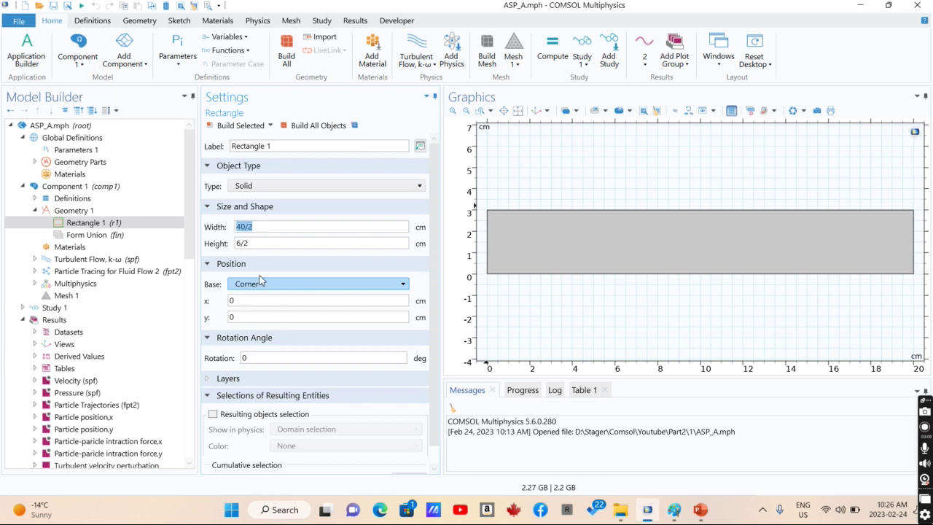
double_click(258, 243)
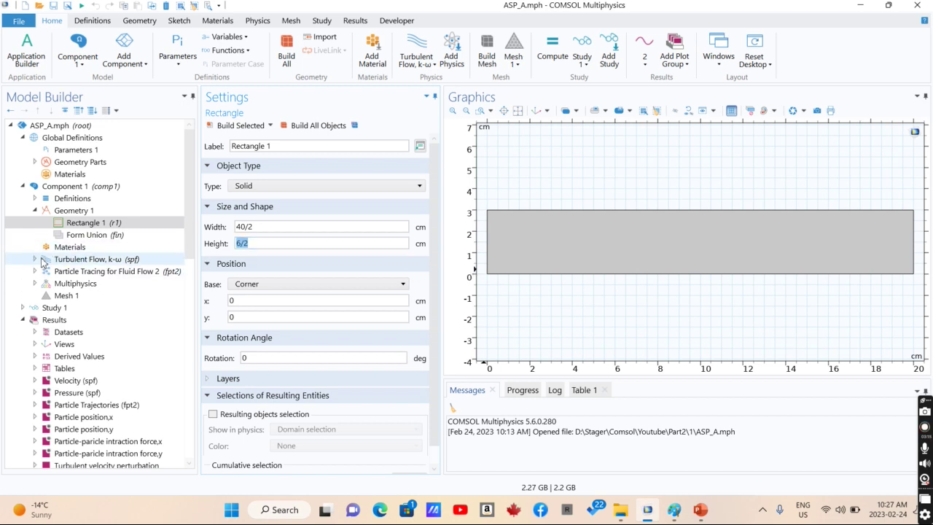
- Check the inflow velocity setting of the Turbulent Flow inlet and the definition of u0 in the global parameters
click(34, 259)
click(94, 262)
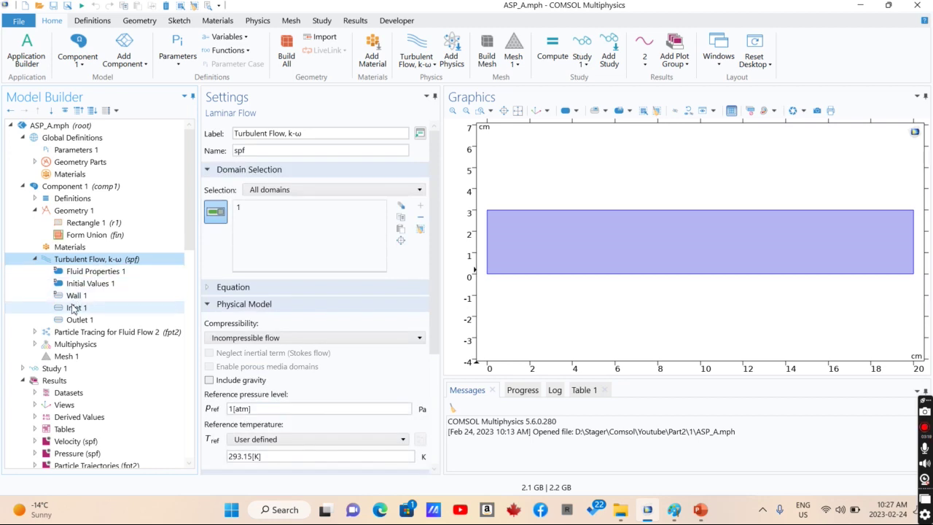
click(93, 309)
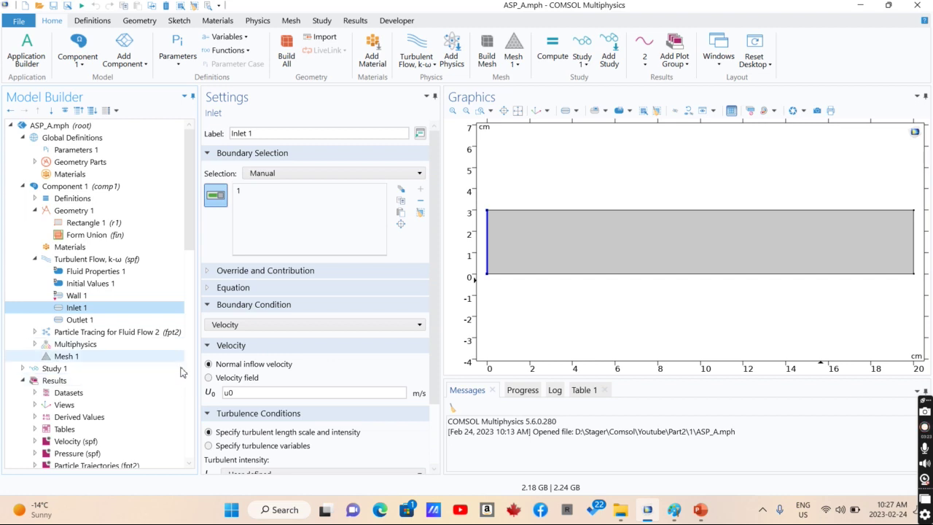
click(251, 394)
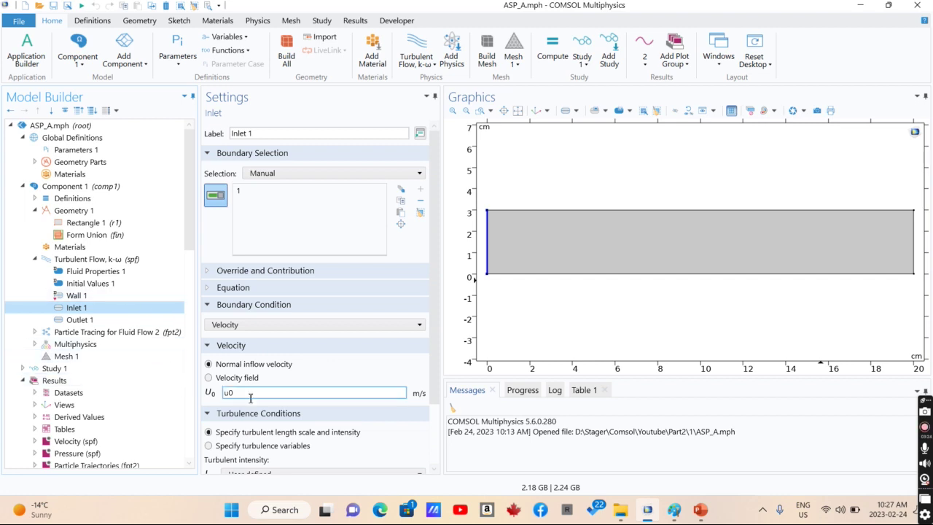
click(115, 151)
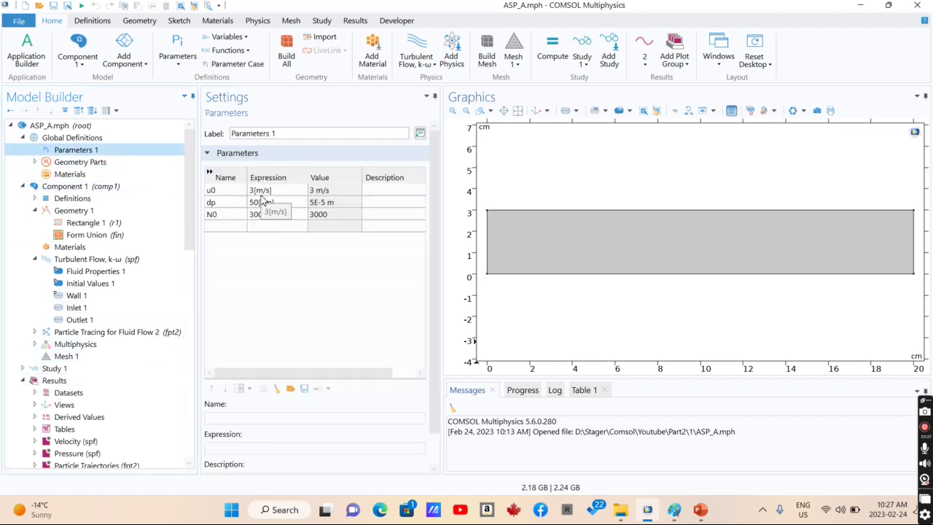
- Review the boundary selections and conditions of Inlet 1, Outlet 1 and Wall 1 under Turbulent Flow, k-ω
click(76, 307)
click(77, 320)
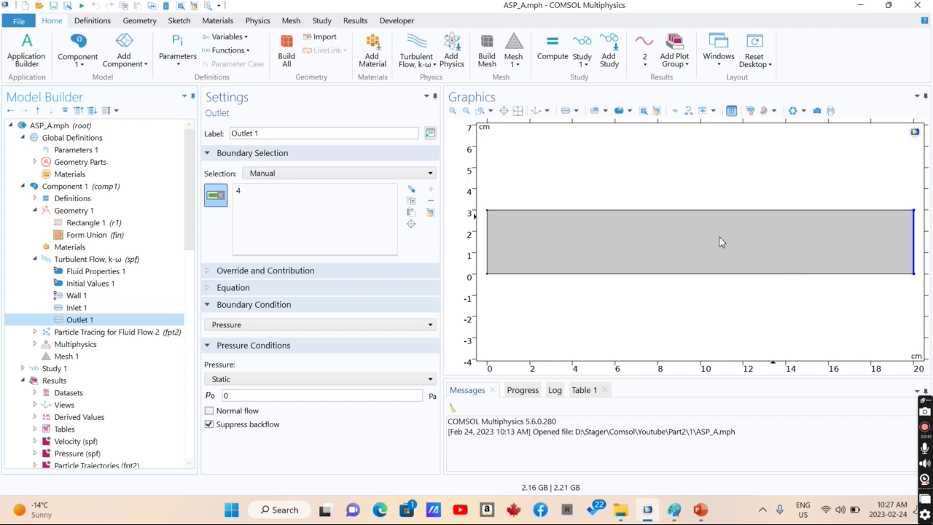
click(86, 308)
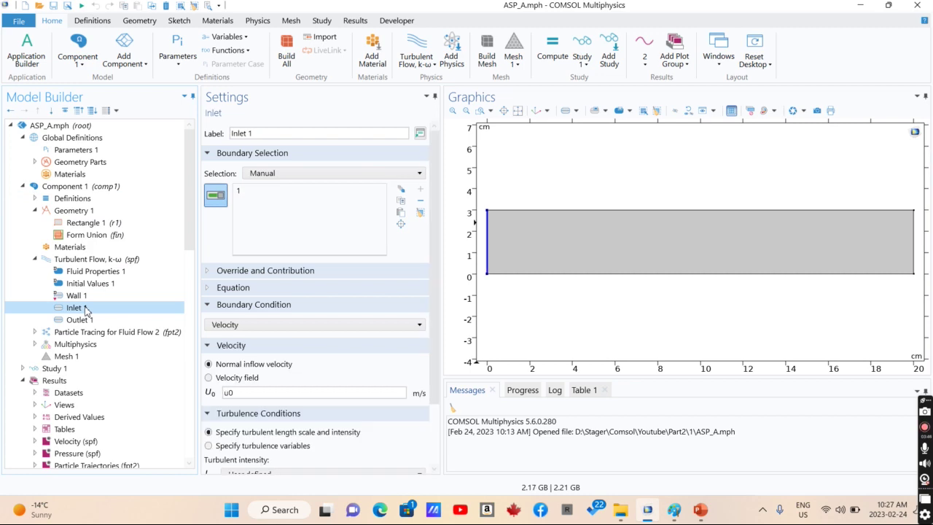
click(78, 319)
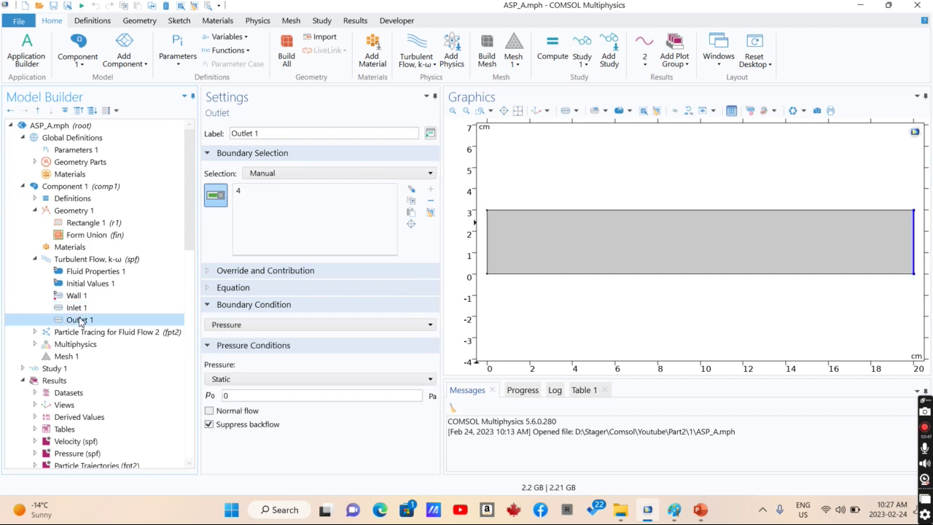
click(72, 298)
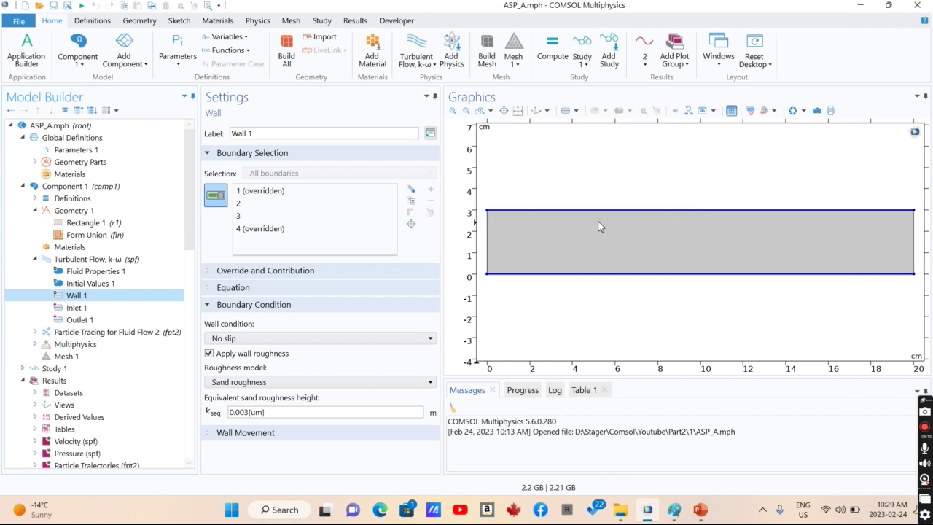
- Expand the Equation section of the Turbulent Flow, k-ω interface and examine its governing equations
click(167, 263)
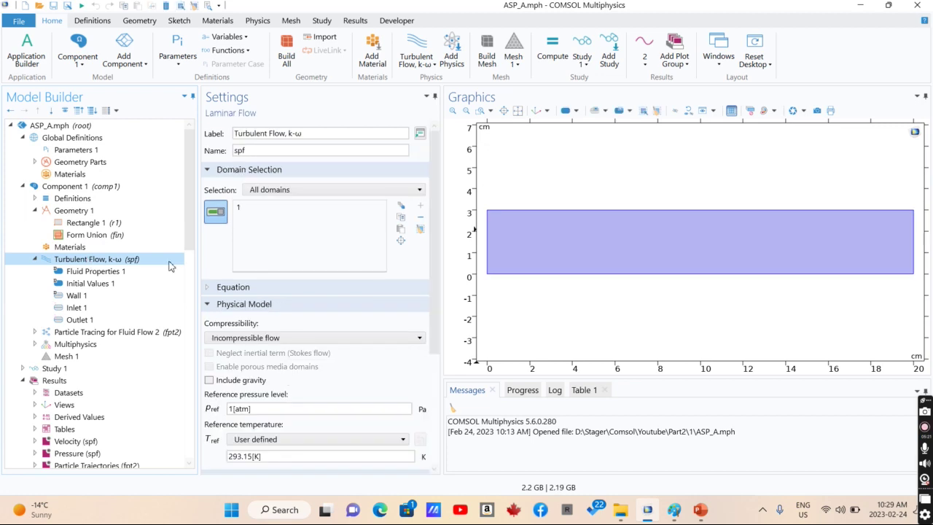
click(233, 288)
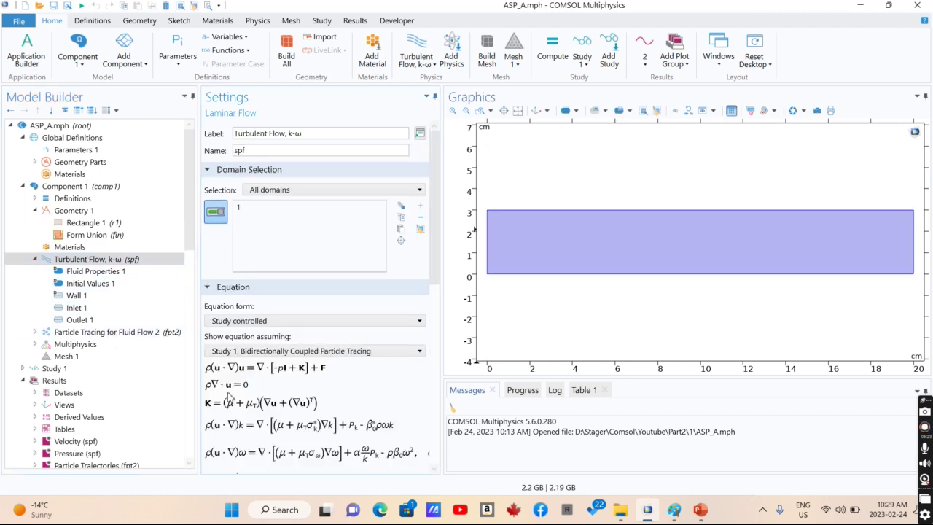
drag(438, 250, 440, 308)
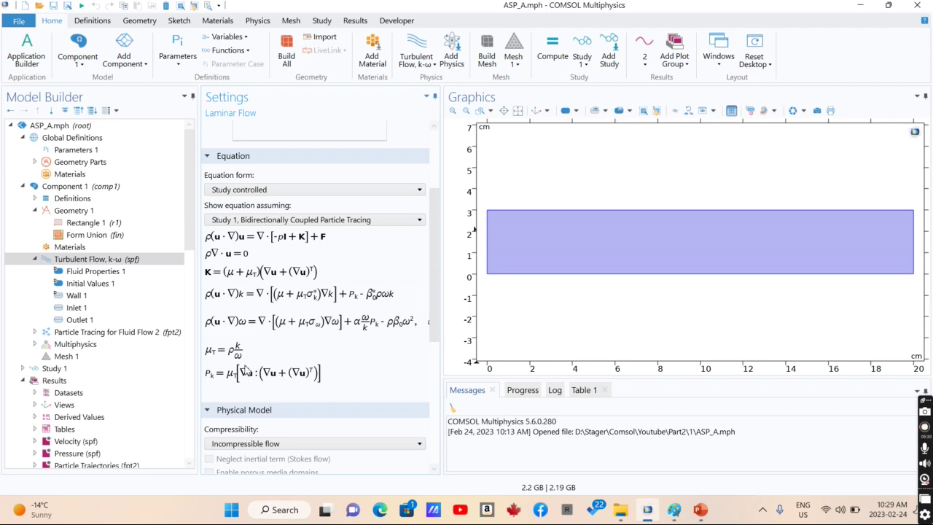
- Open Particle Tracing for Fluid Flow 2 and expand it to look over all its subnodes
drag(191, 230, 191, 265)
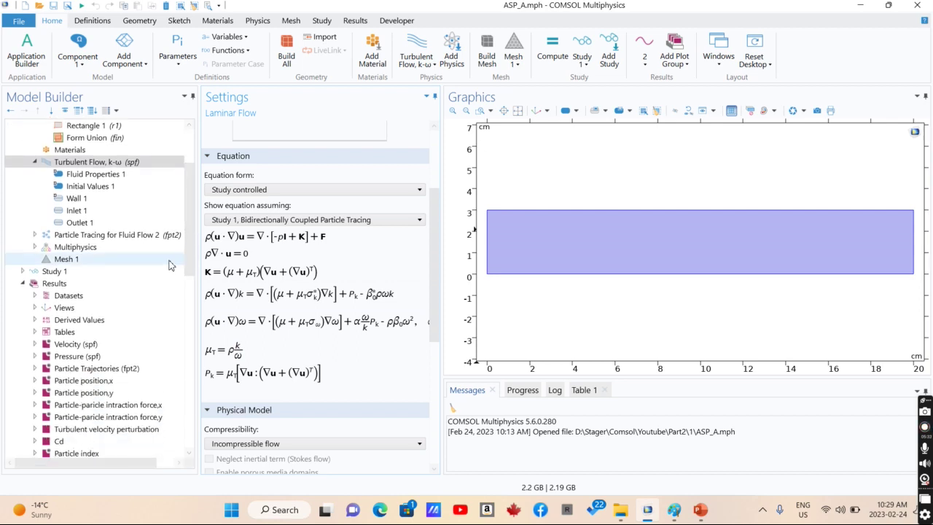
click(59, 237)
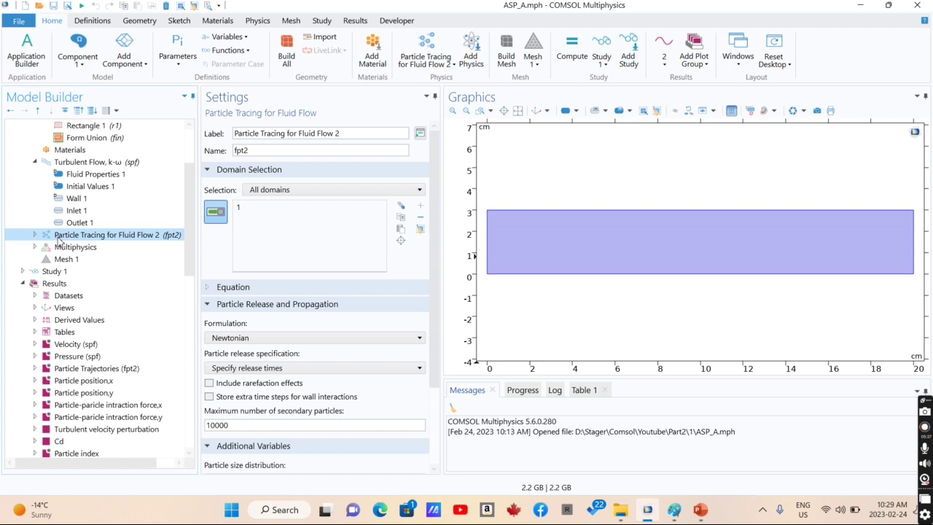
click(35, 235)
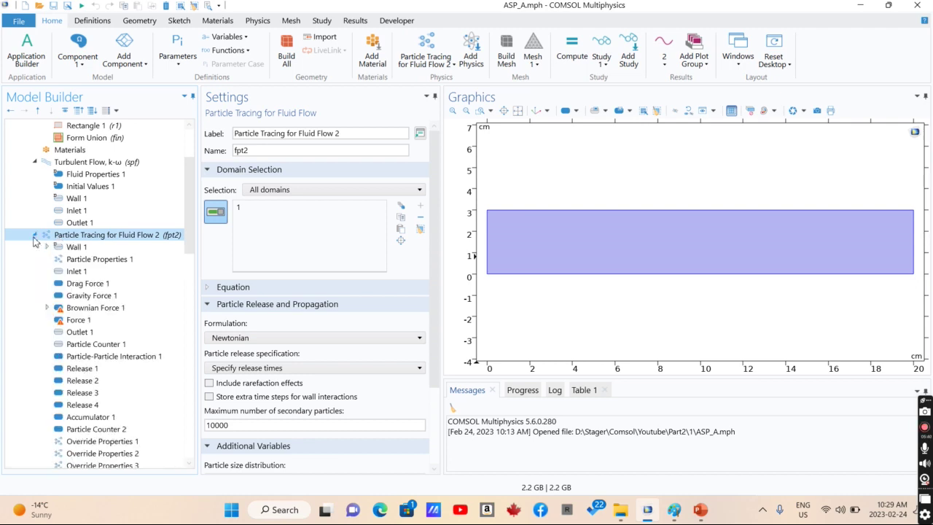
scroll(188, 229, down, 2)
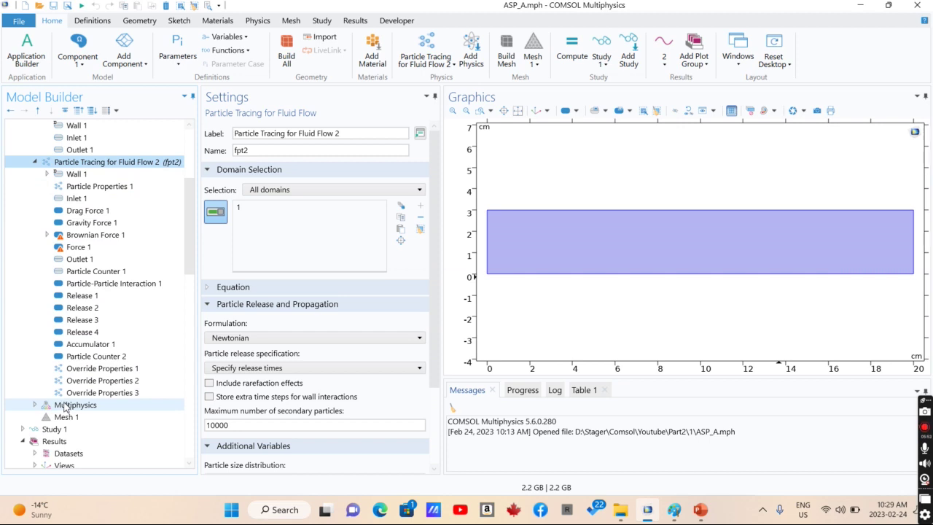
- Expand Wall 1 of the particle tracing interface and inspect the smoothing radius of Mass Deposition 1
click(69, 175)
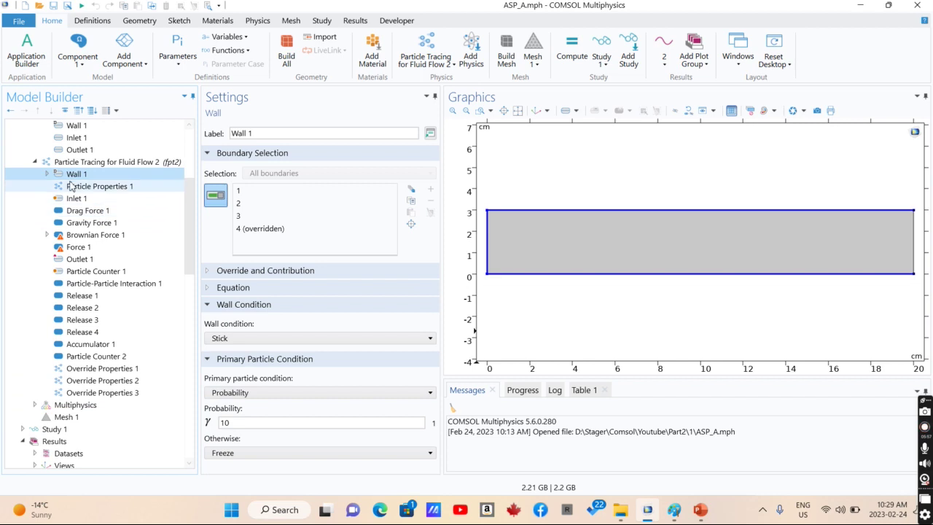
click(48, 175)
click(99, 186)
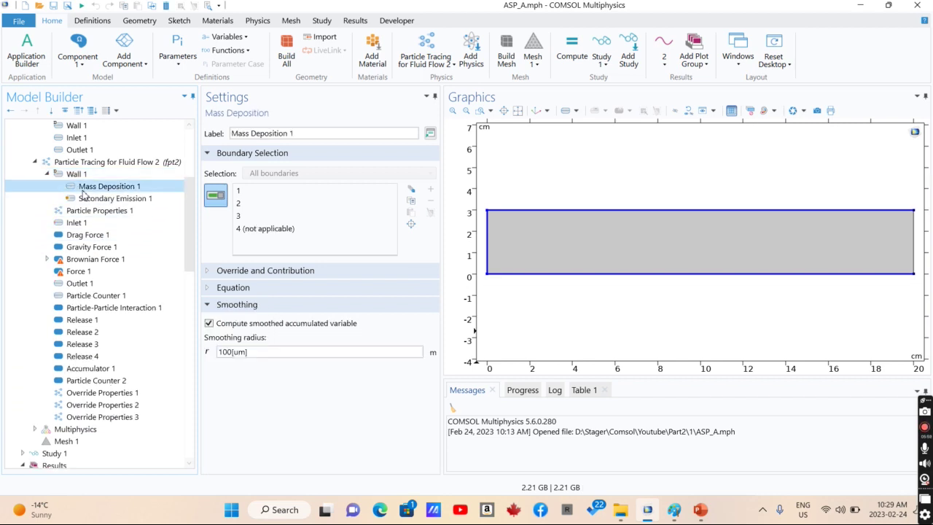
click(241, 354)
drag(246, 353, 216, 353)
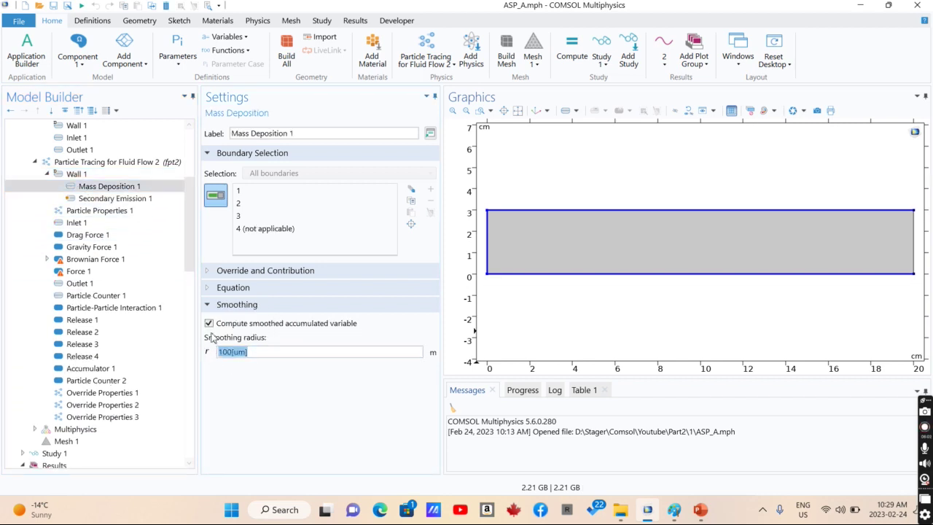
- Examine the primary particle condition and probability value of the particle tracing interface's Wall 1
click(78, 175)
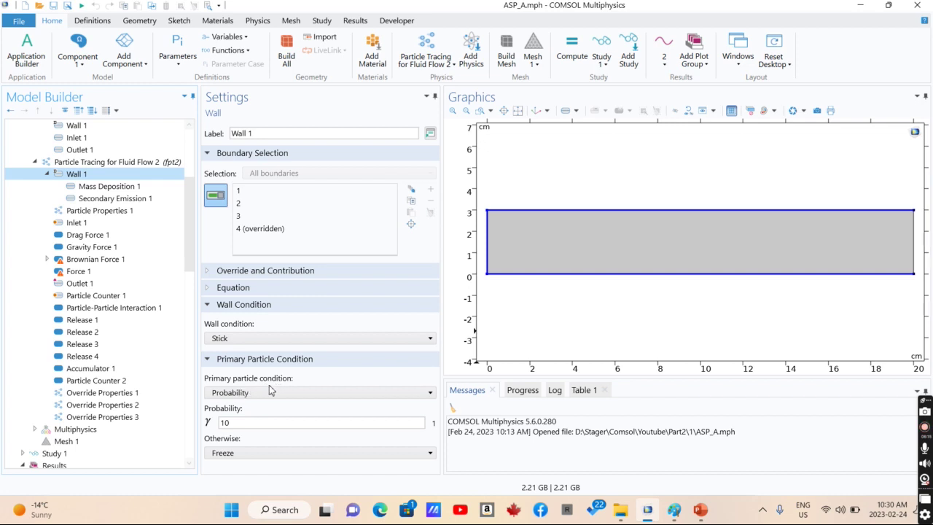
double_click(222, 422)
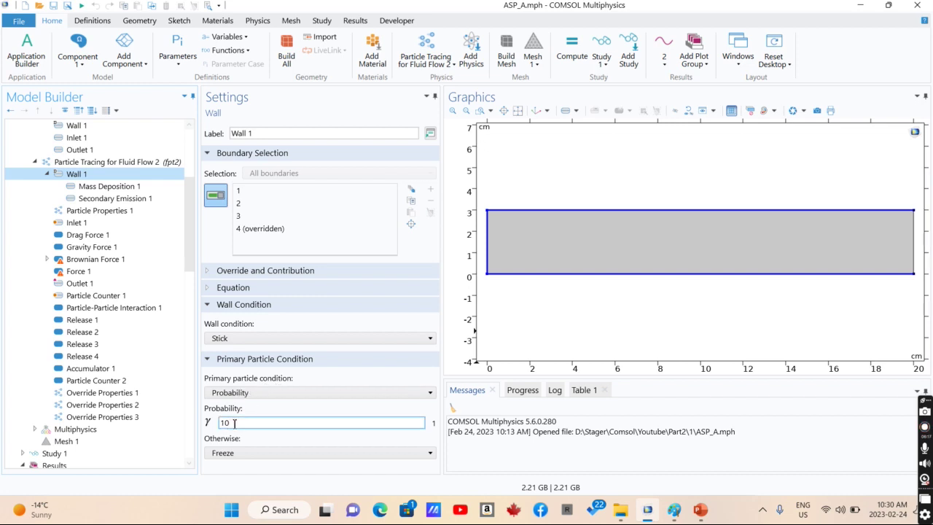
click(214, 427)
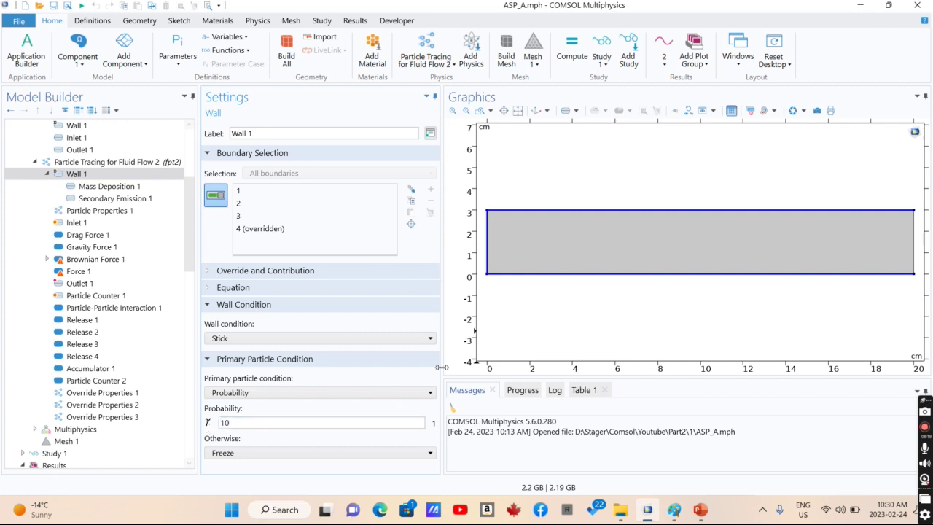
click(426, 423)
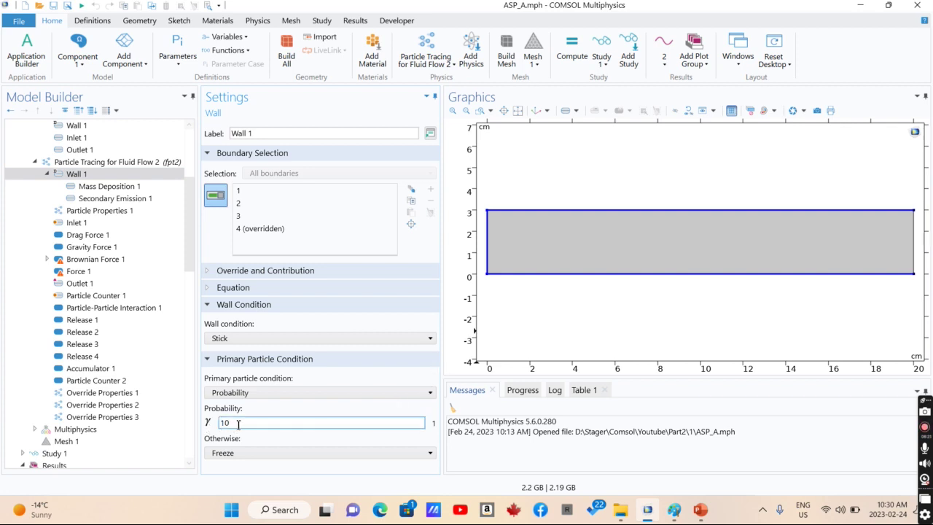
- Expand the Equation section of the particle tracing Wall 1 and inspect its Mass Deposition 1 and Secondary Emission 1 settings
click(218, 288)
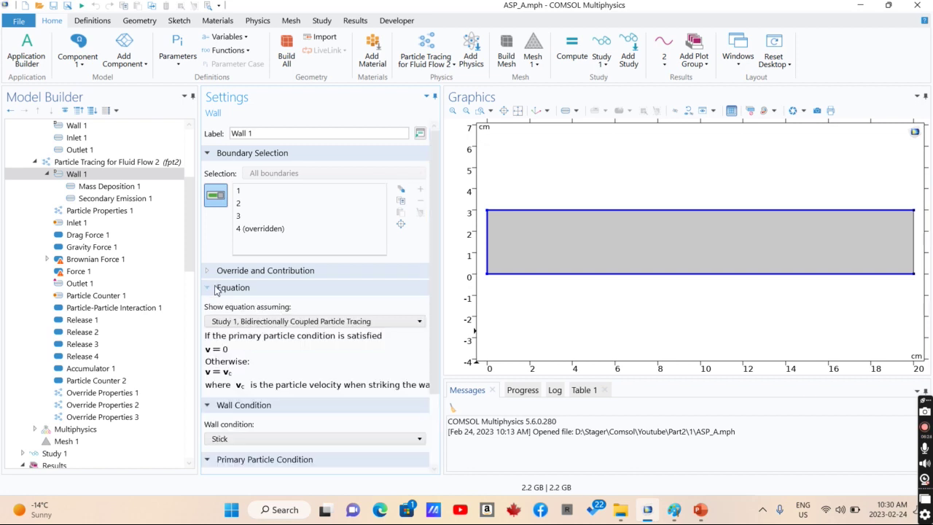
click(80, 187)
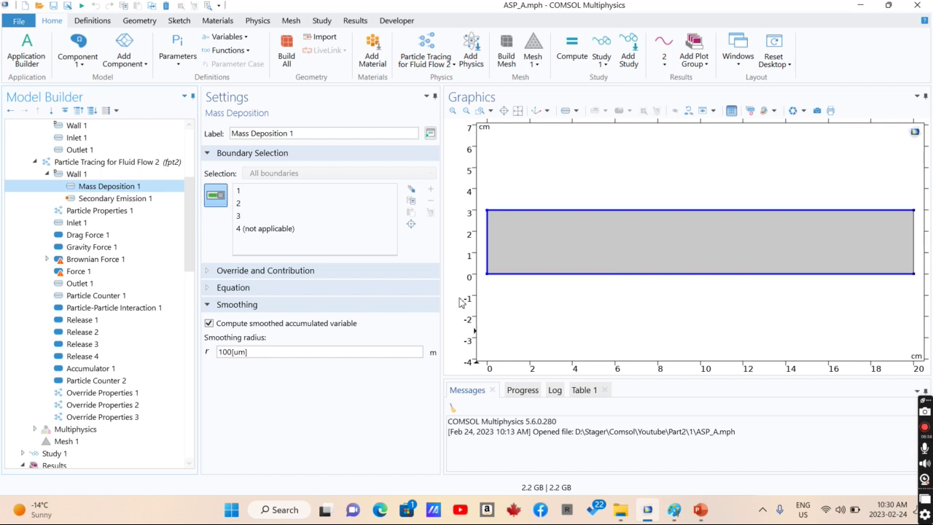
click(118, 198)
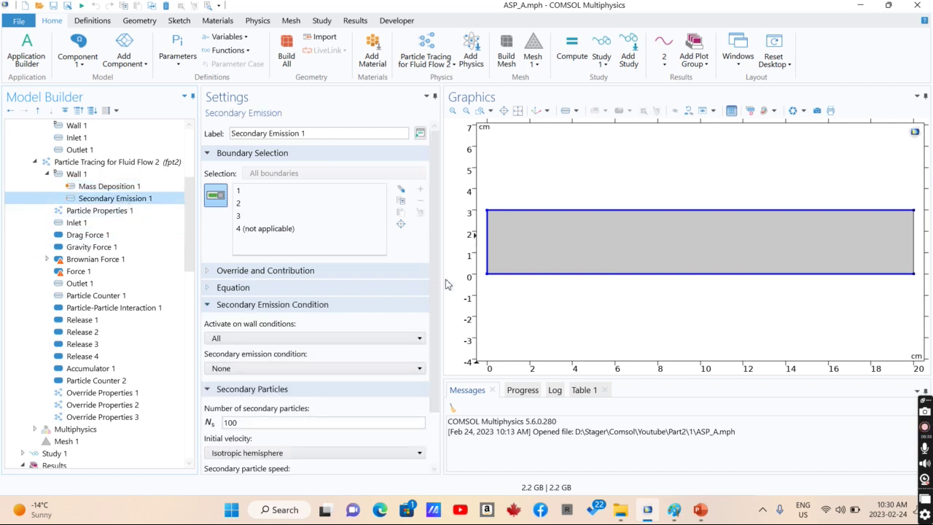
drag(434, 241, 434, 315)
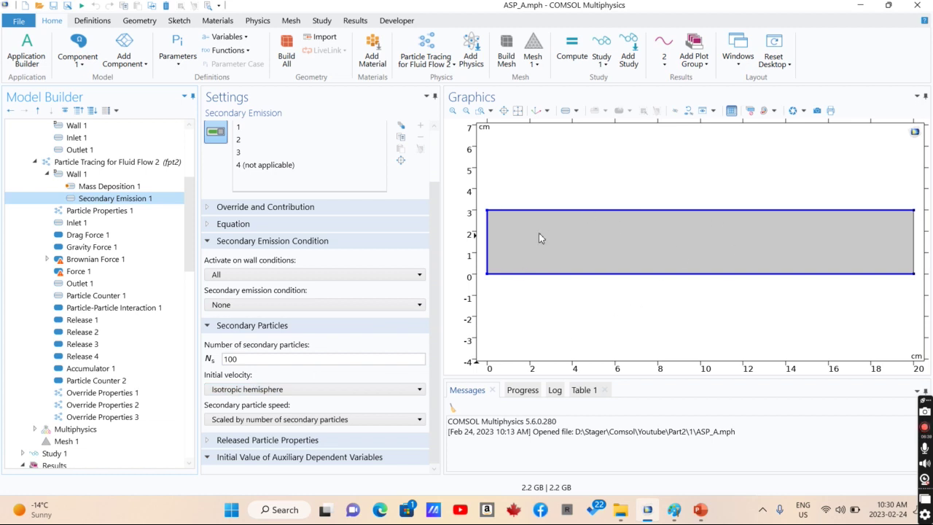
- Compare the particle density and diameter in Particle Properties 1 with those in Override Properties 1, 2 and 3
click(95, 211)
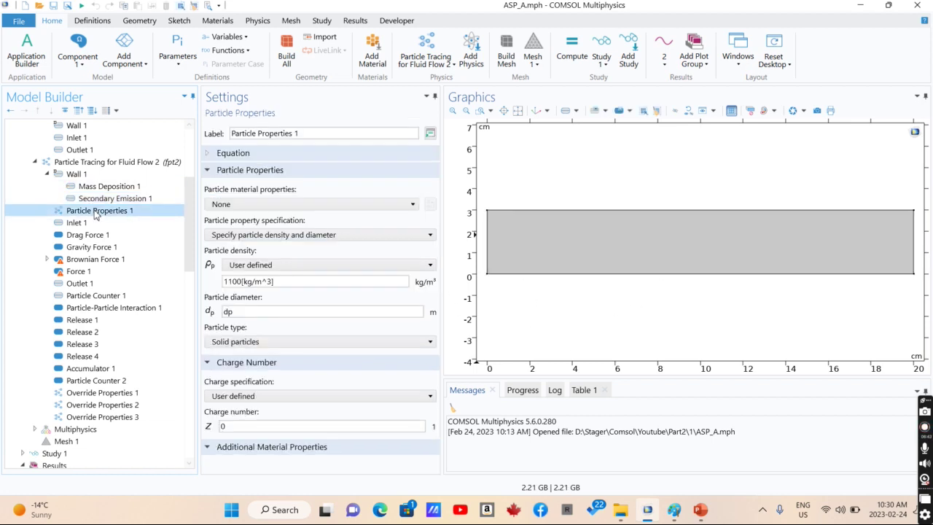
click(91, 394)
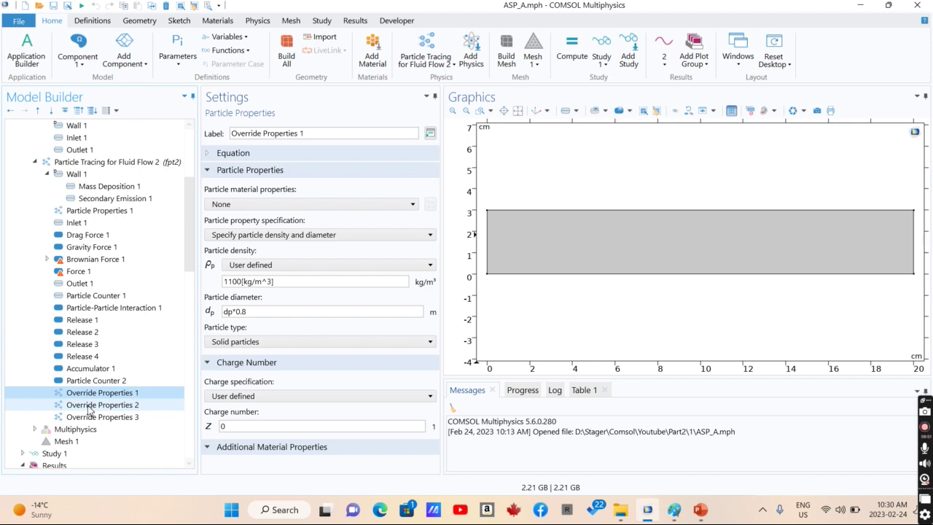
click(88, 407)
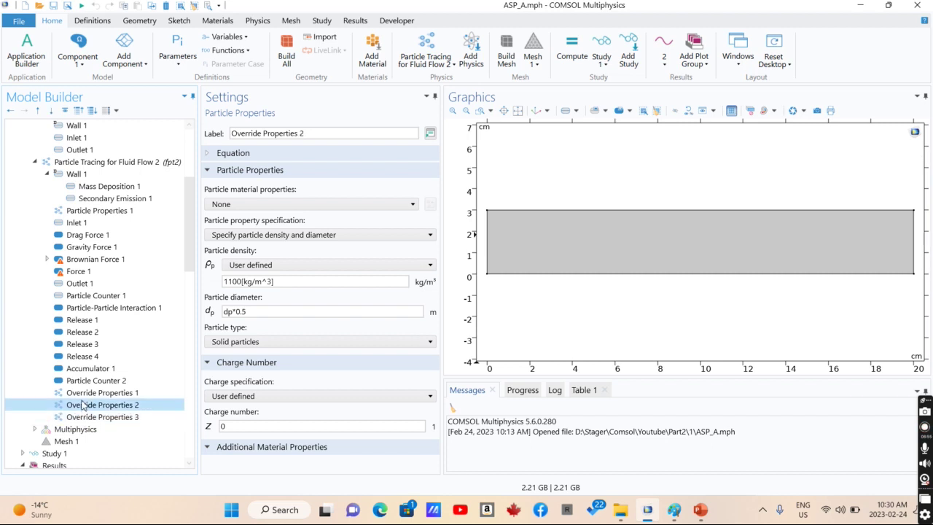
click(85, 394)
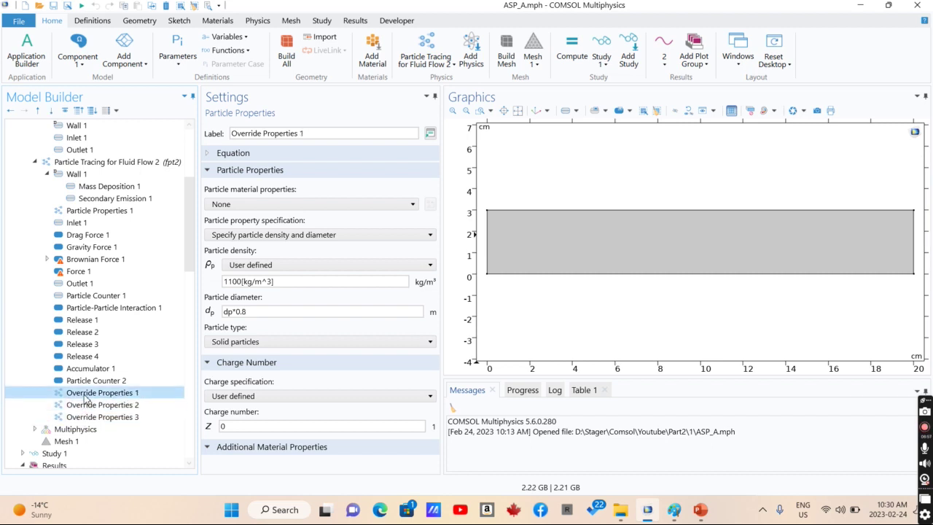
click(85, 406)
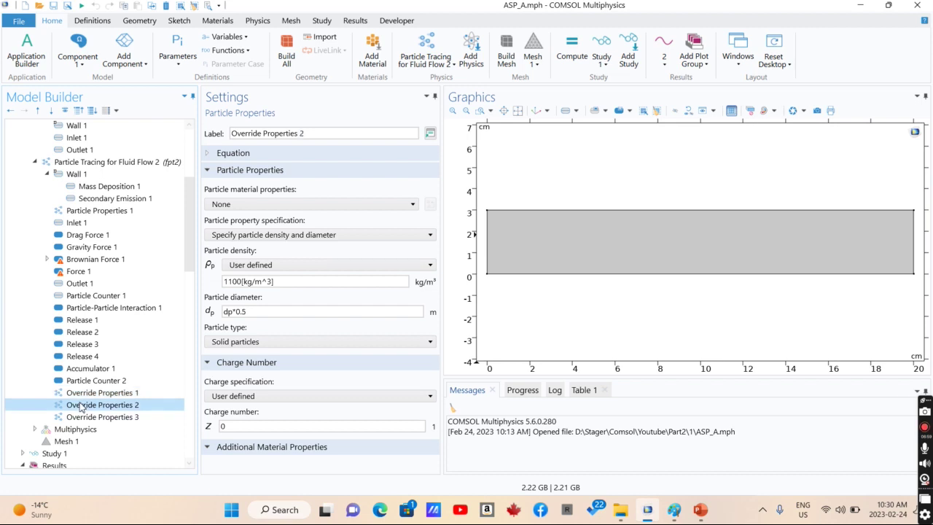
click(82, 417)
click(81, 405)
click(84, 394)
click(83, 406)
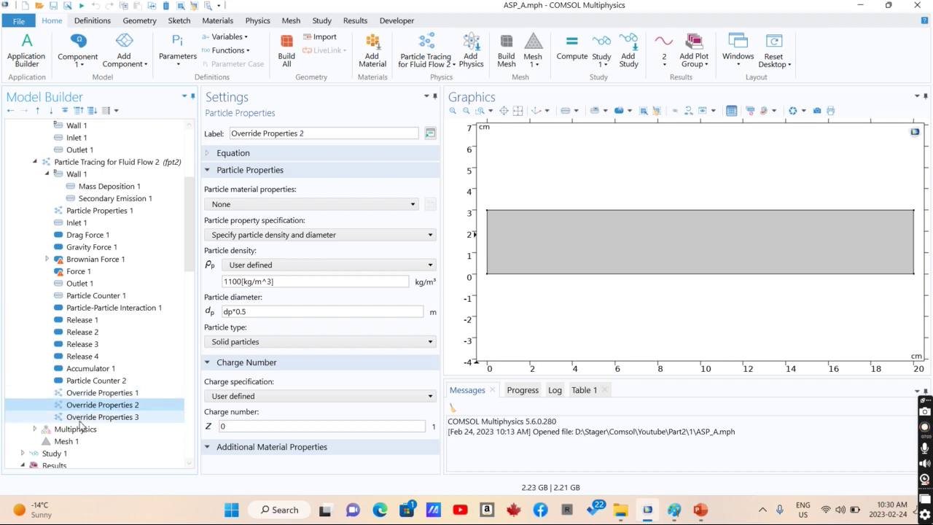
click(82, 419)
click(104, 406)
click(102, 394)
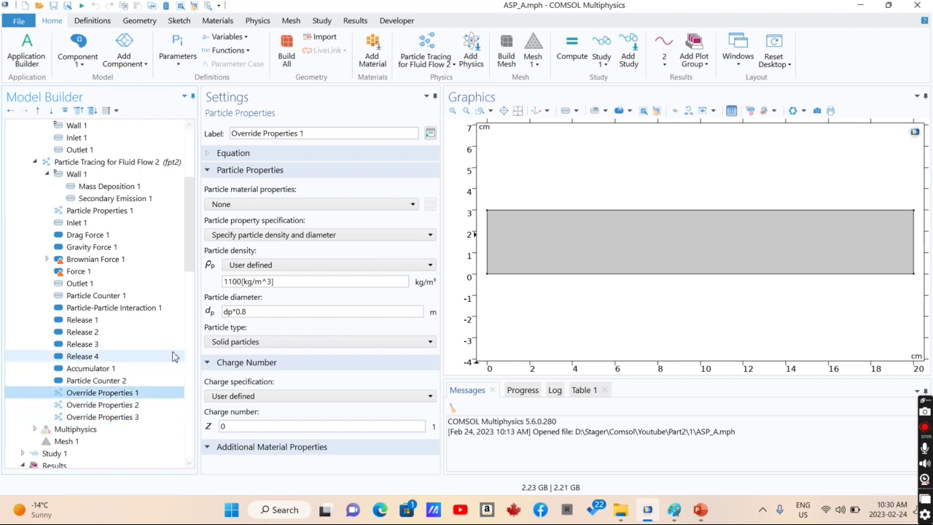
- Recheck the particle diameter expression in each of the three Override Properties nodes
click(248, 311)
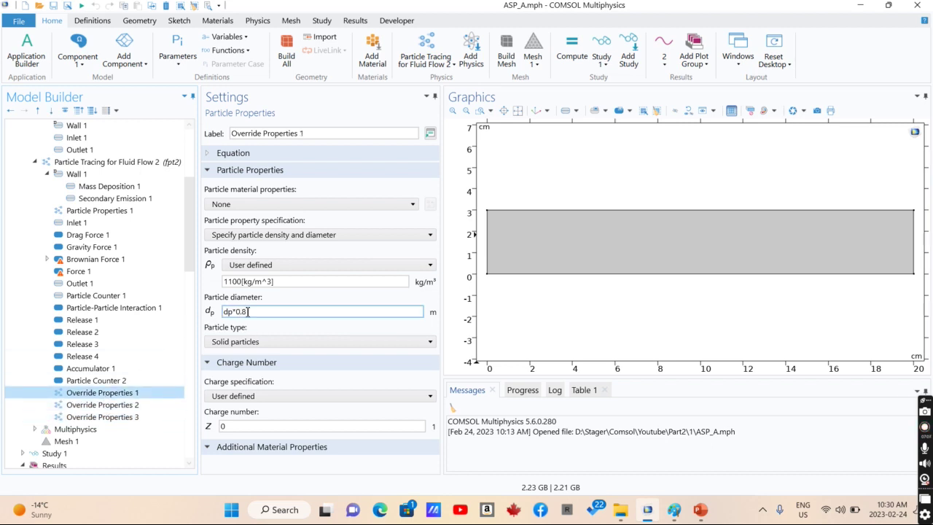
click(85, 405)
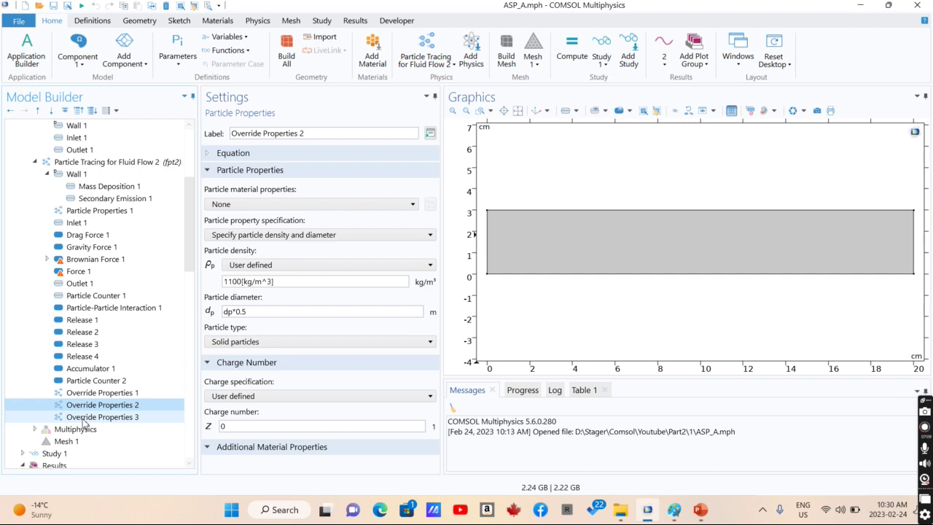
click(91, 417)
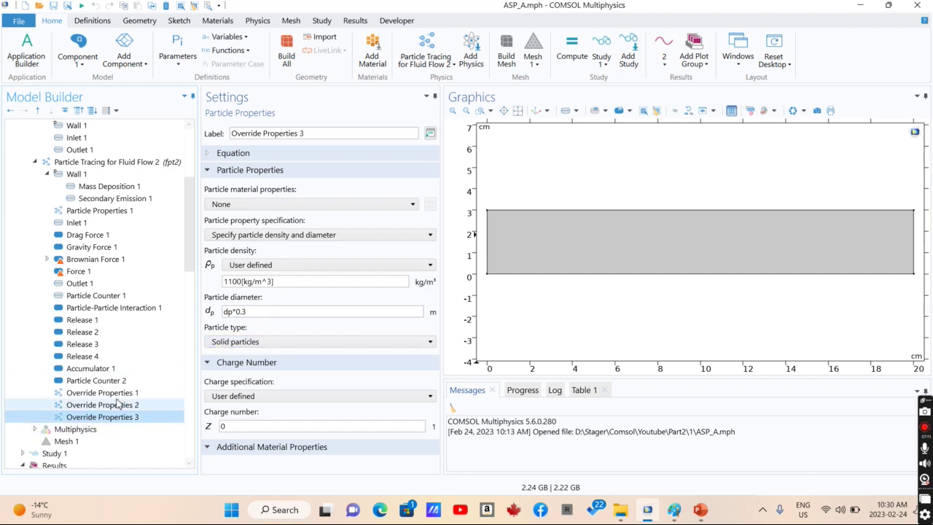
click(86, 406)
click(72, 394)
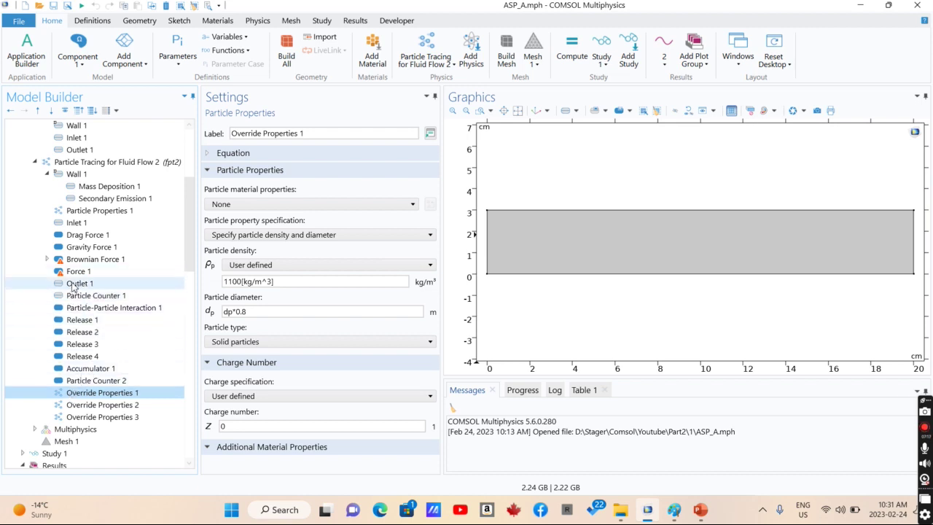
- Set the number of particles per release to 100 in the particle tracing interface's Inlet 1
click(76, 222)
click(216, 425)
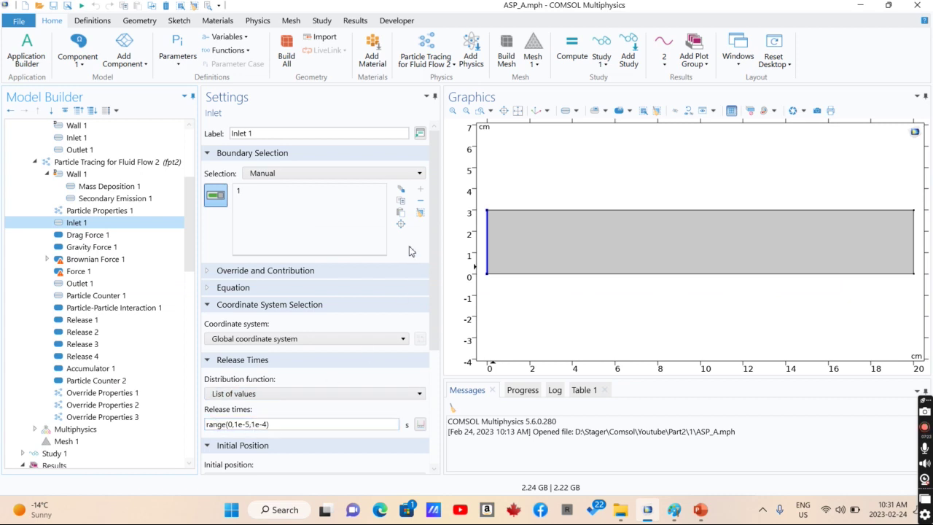
drag(431, 235, 434, 353)
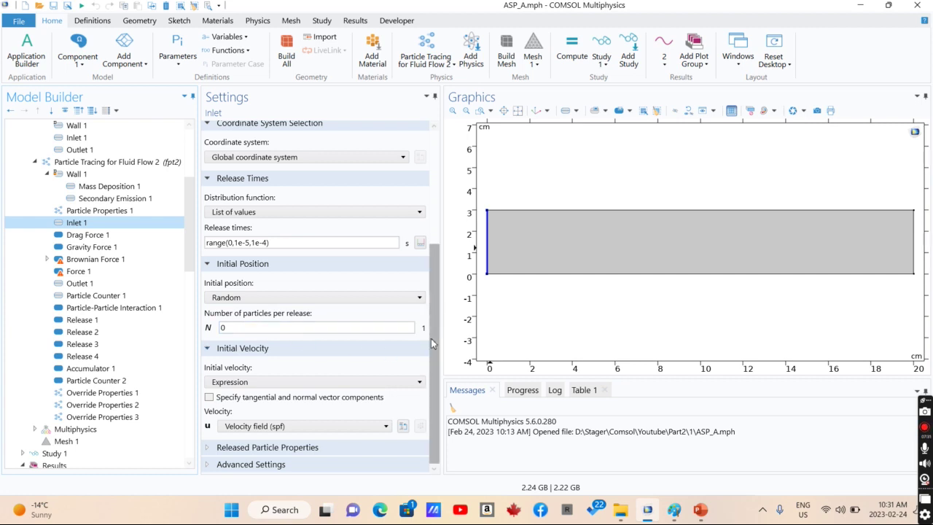
double_click(248, 330)
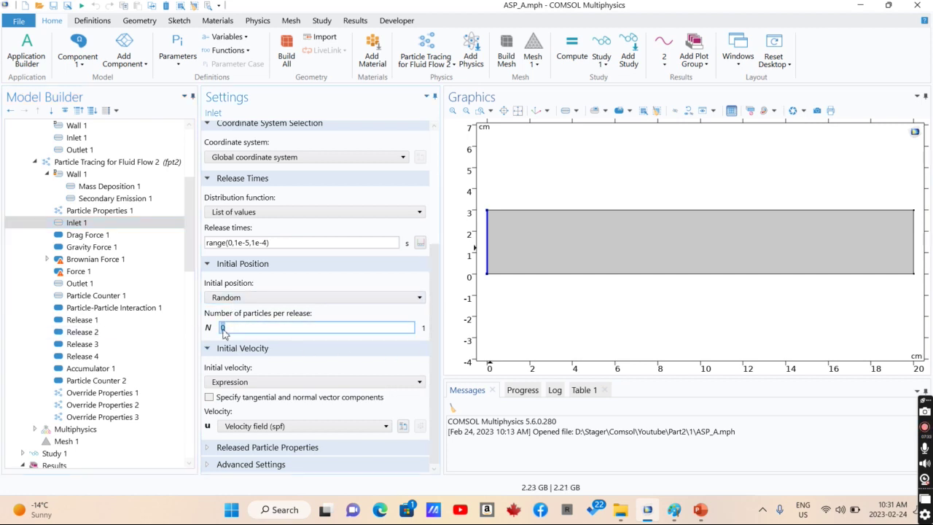
text(100)
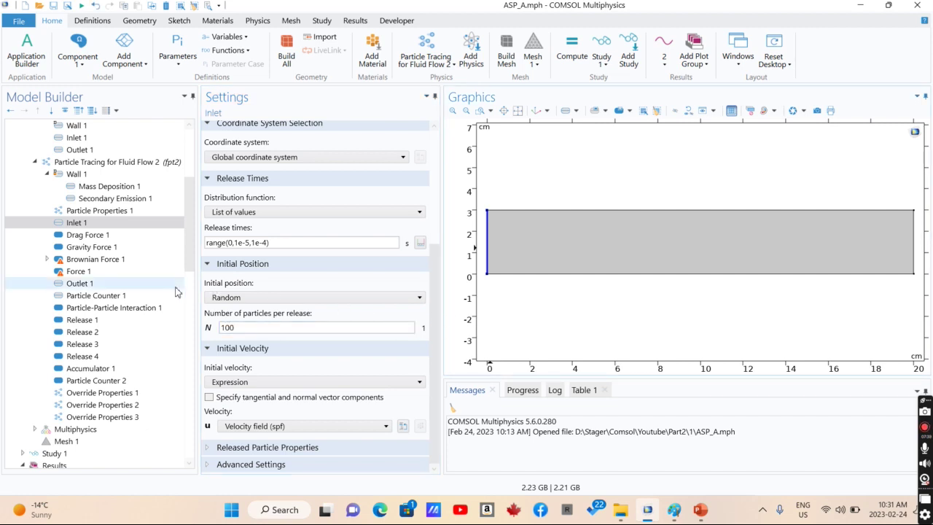
- Examine the drag law, fluid inputs and turbulent dispersion model of Drag Force 1
click(73, 235)
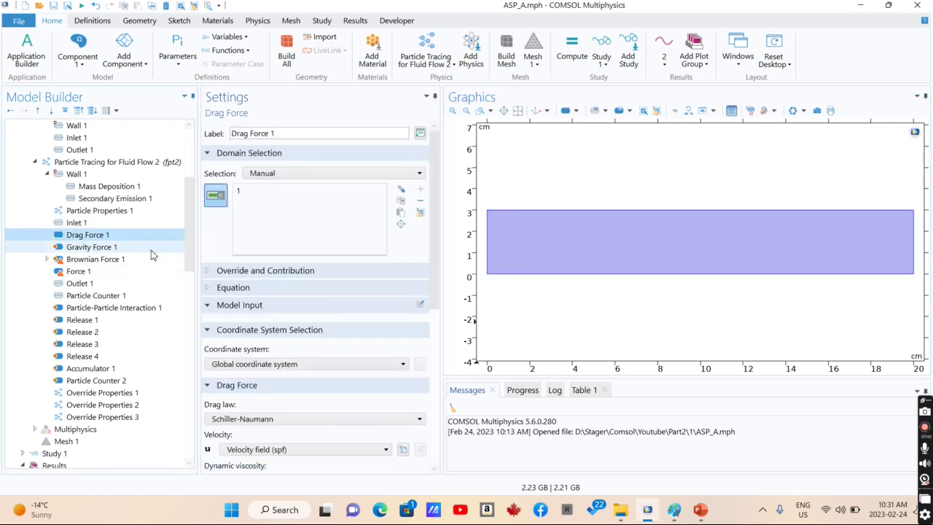
drag(433, 232, 429, 308)
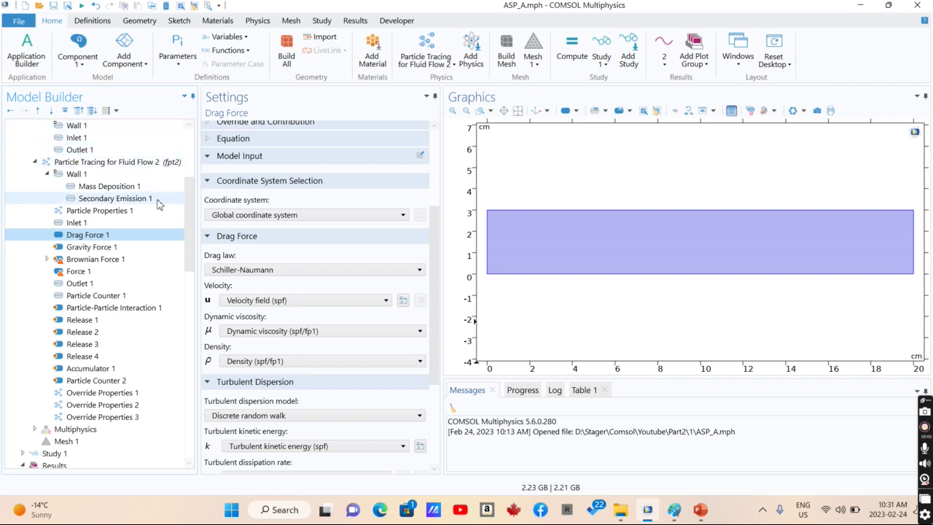
scroll(193, 175, up, 4)
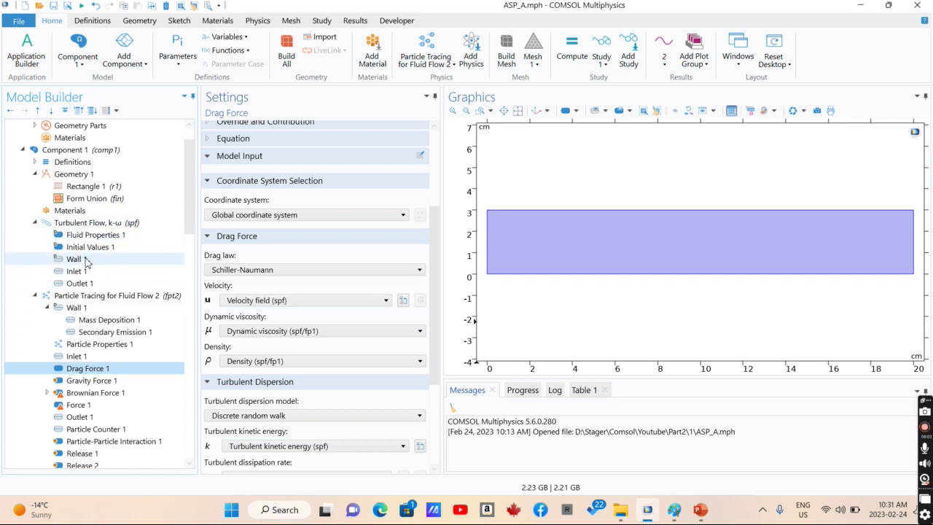
scroll(189, 246, down, 3)
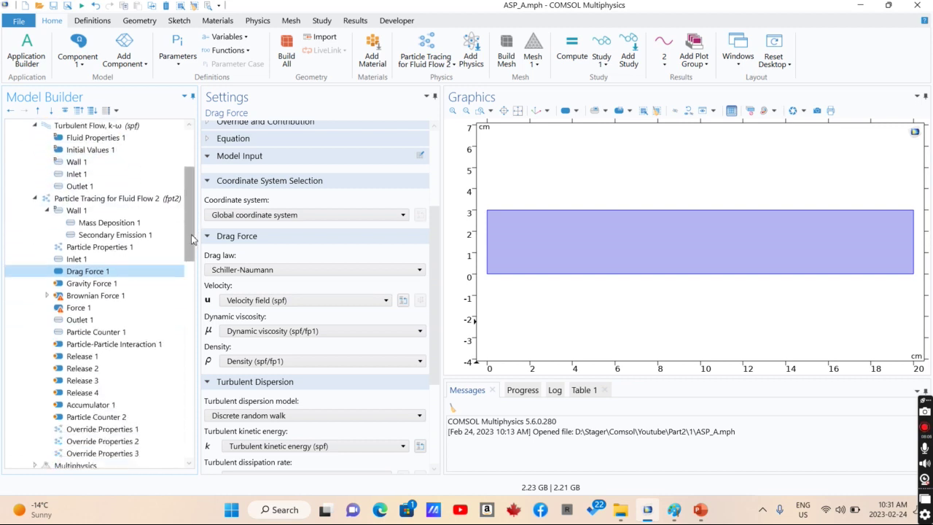
scroll(189, 246, down, 1)
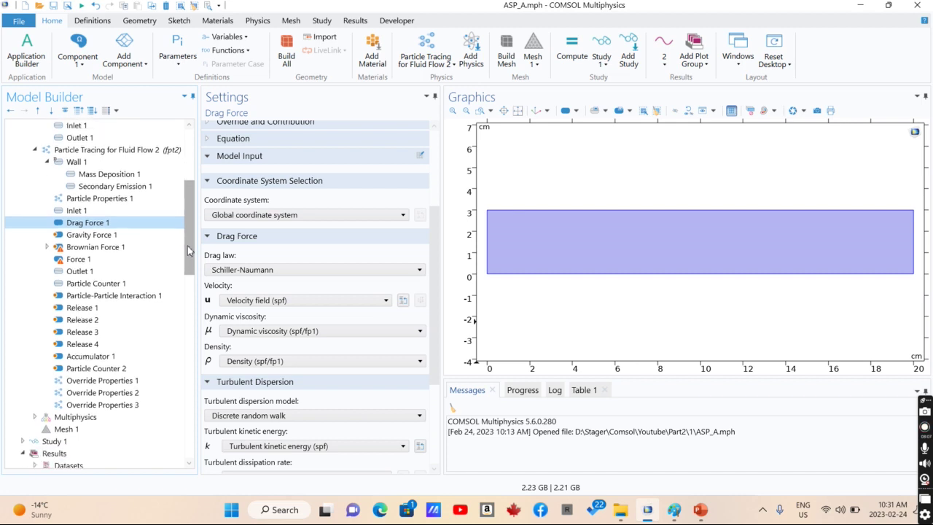
- Inspect the gravity vector and density of Gravity Force 1 and the temperature and viscosity settings of Brownian Force 1
click(105, 239)
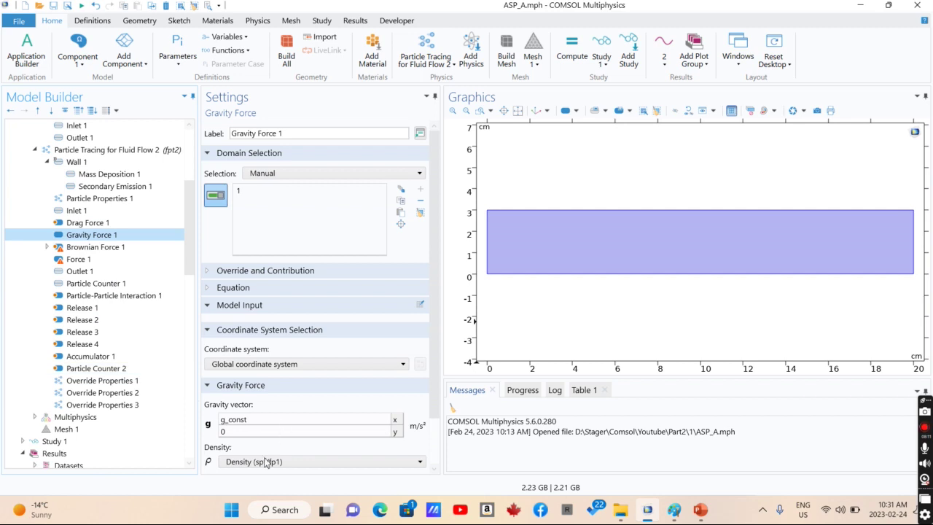
scroll(430, 285, down, 2)
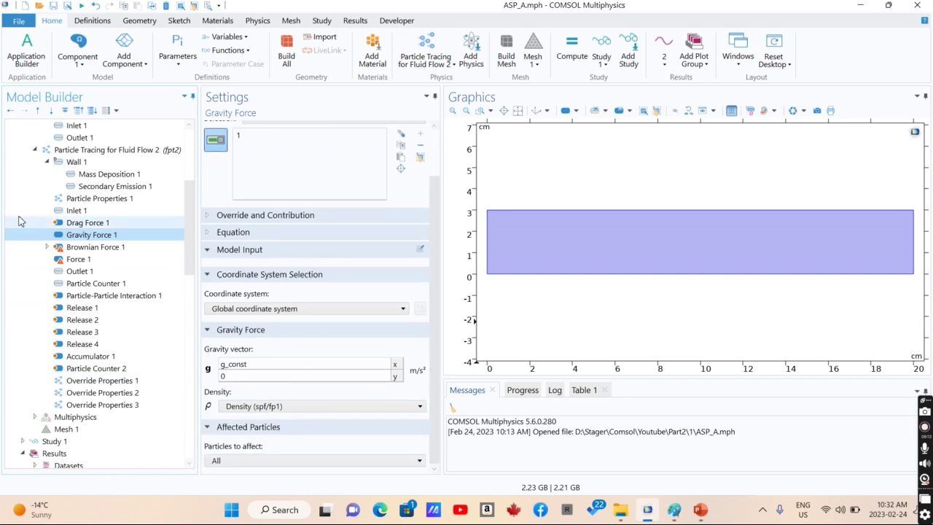
click(77, 223)
click(78, 235)
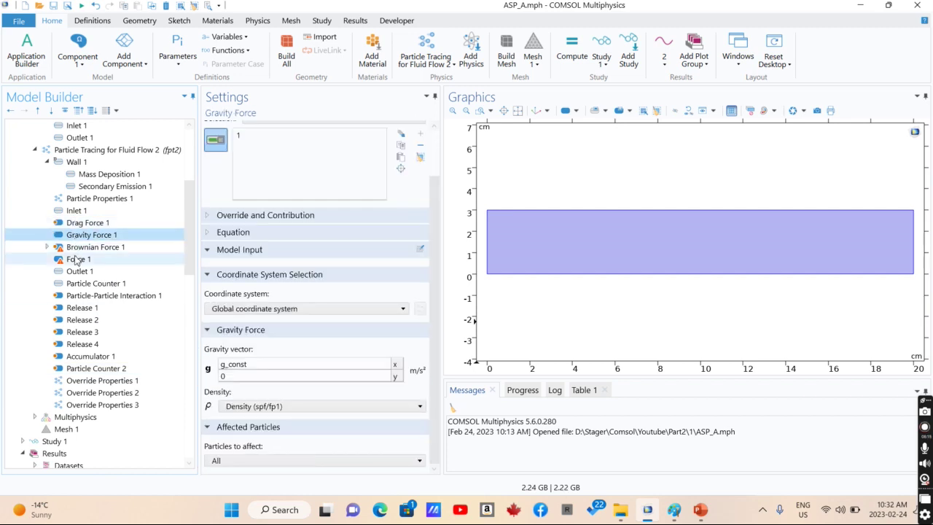
click(79, 248)
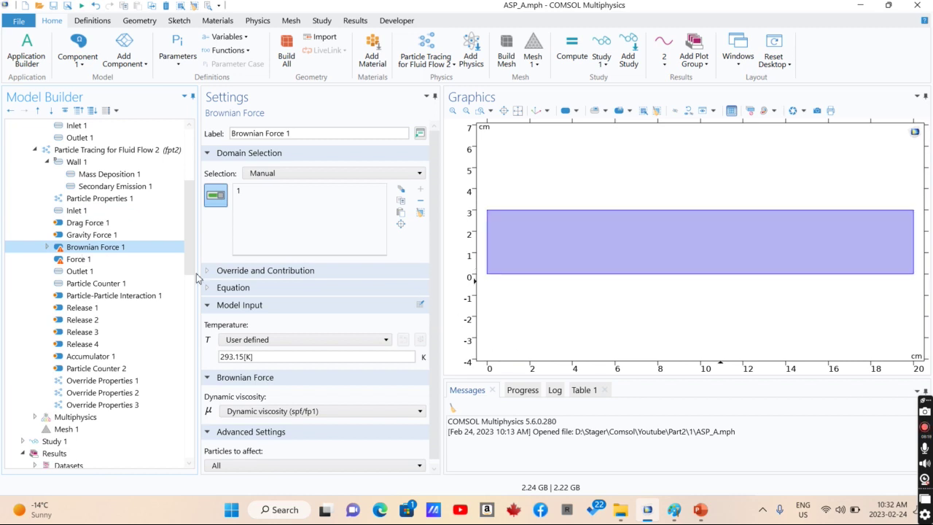
- Examine the y-component expression of the directly specified force in Force 1
drag(188, 259, 191, 282)
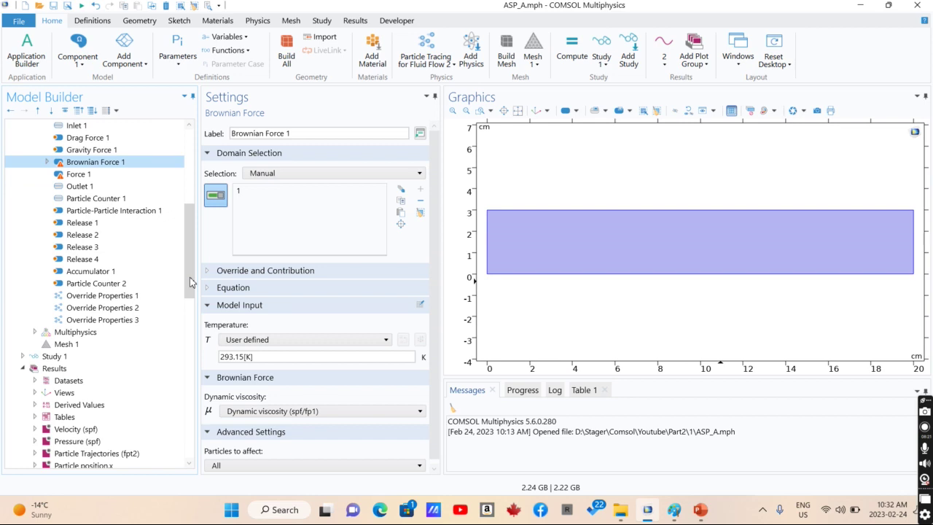
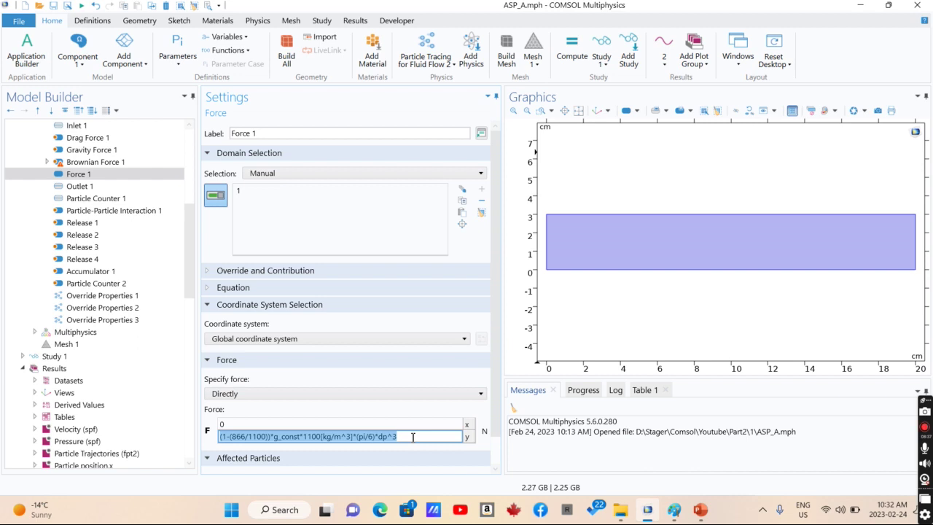
click(413, 437)
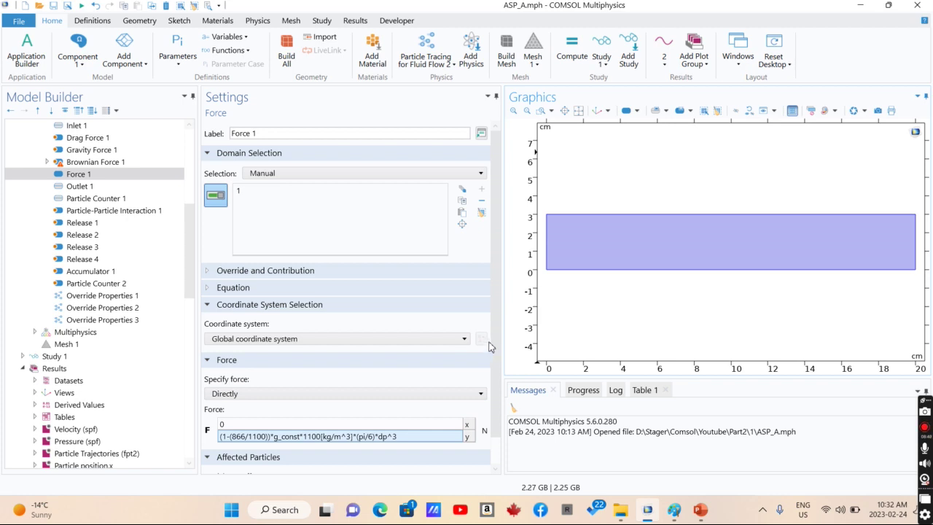
click(73, 177)
drag(398, 437, 225, 449)
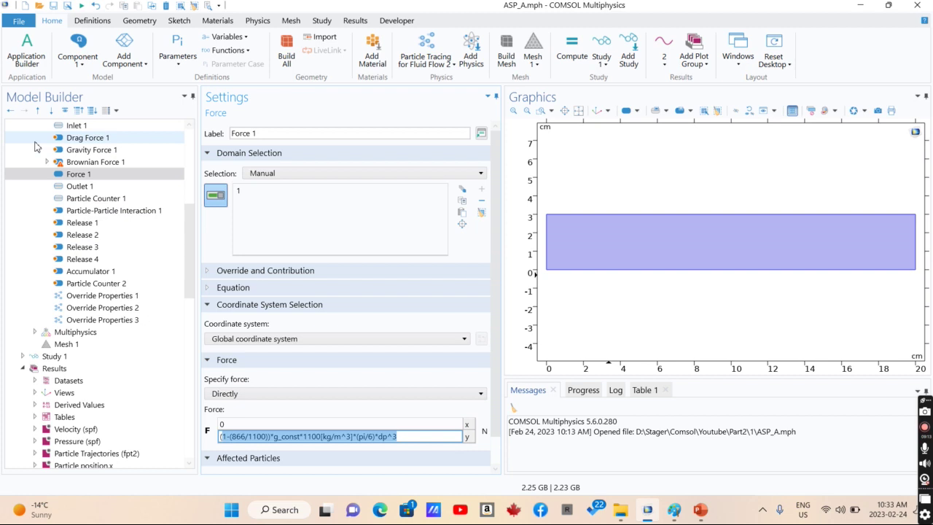
- Review the boundary and wall condition of Outlet 1, the boundaries of Particle Counter 1 and the force settings of Particle-Particle Interaction 1
click(76, 188)
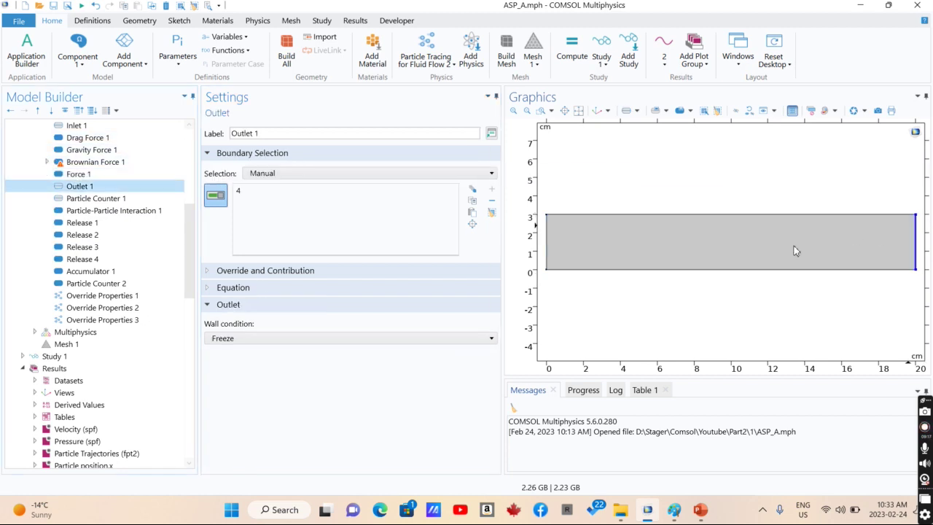
click(94, 199)
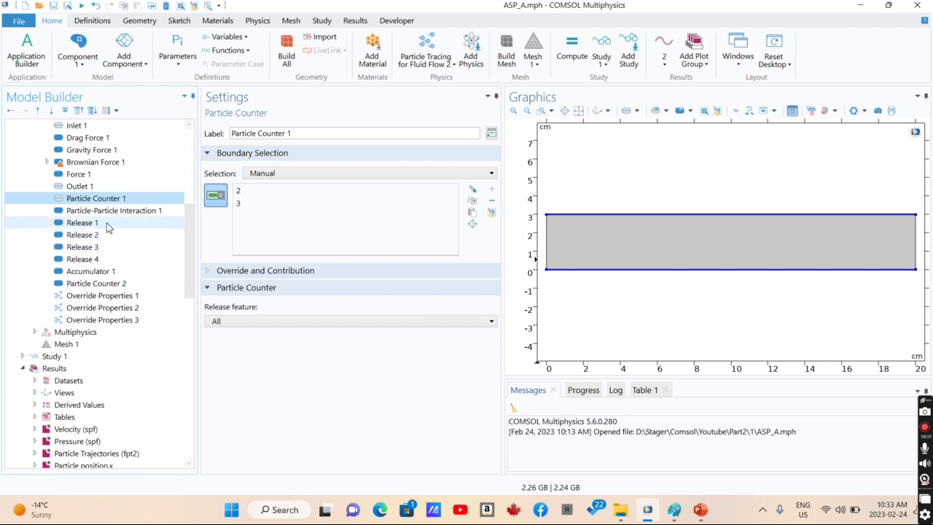
click(113, 211)
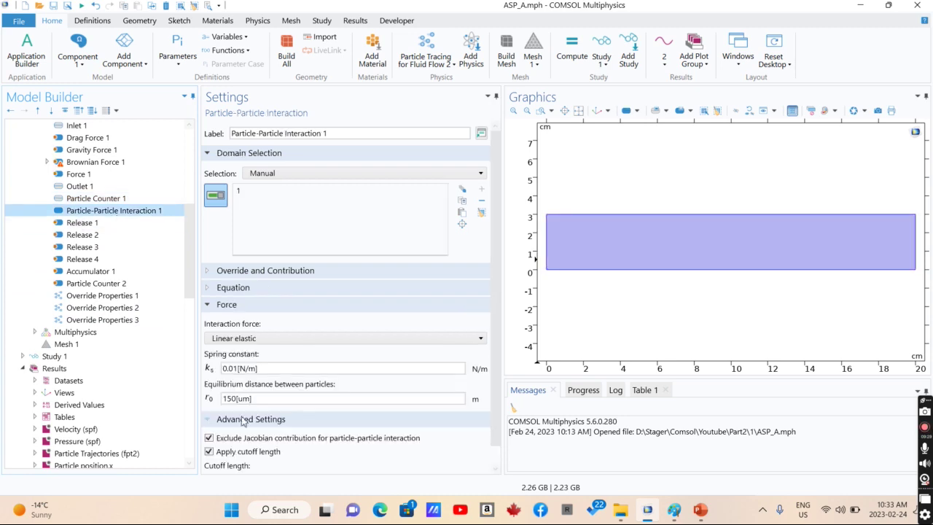
- Compare the Lennard-Jones parameters with the Linear elastic ones in Particle-Particle Interaction 1, keeping Linear elastic as the interaction force
scroll(500, 309, down, 1)
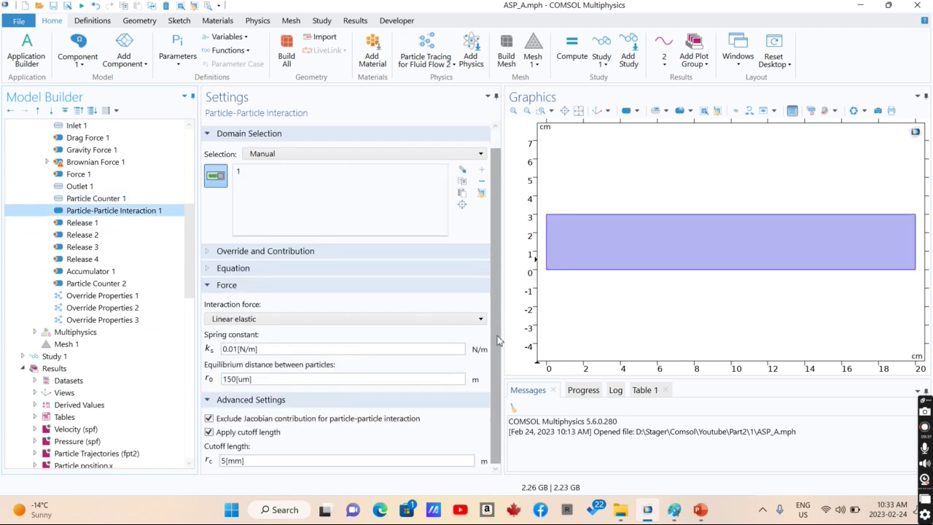
click(235, 321)
click(232, 357)
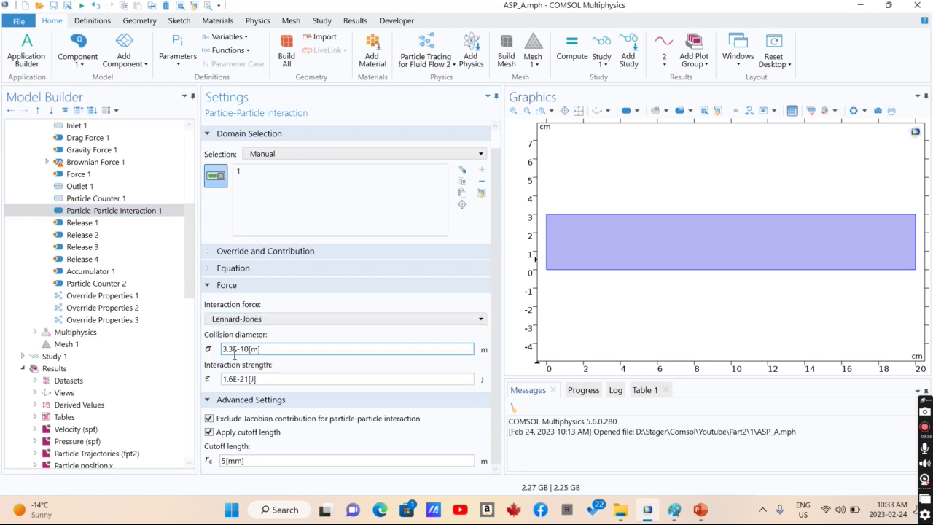
click(218, 321)
click(222, 341)
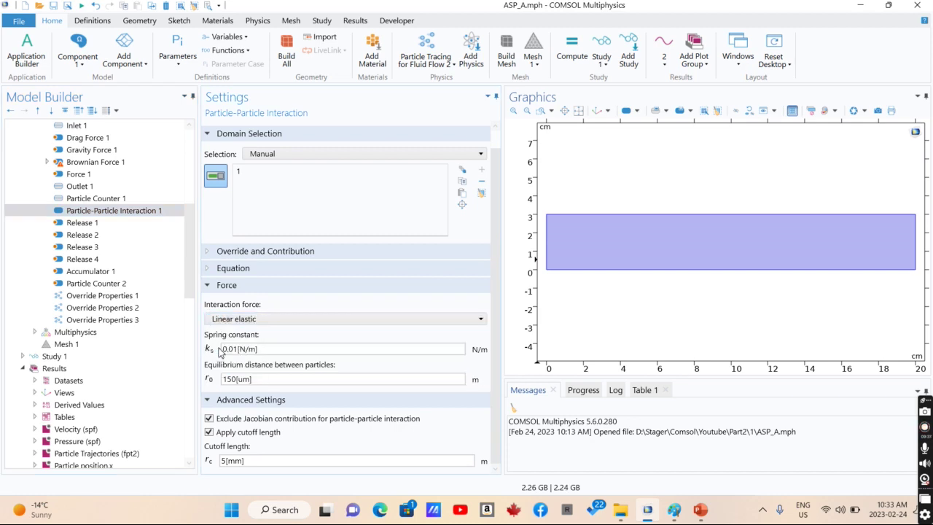
- Plot the Velocity (spf) surface at time 5E-5 s for parameter value u0 = 1
scroll(191, 307, down, 5)
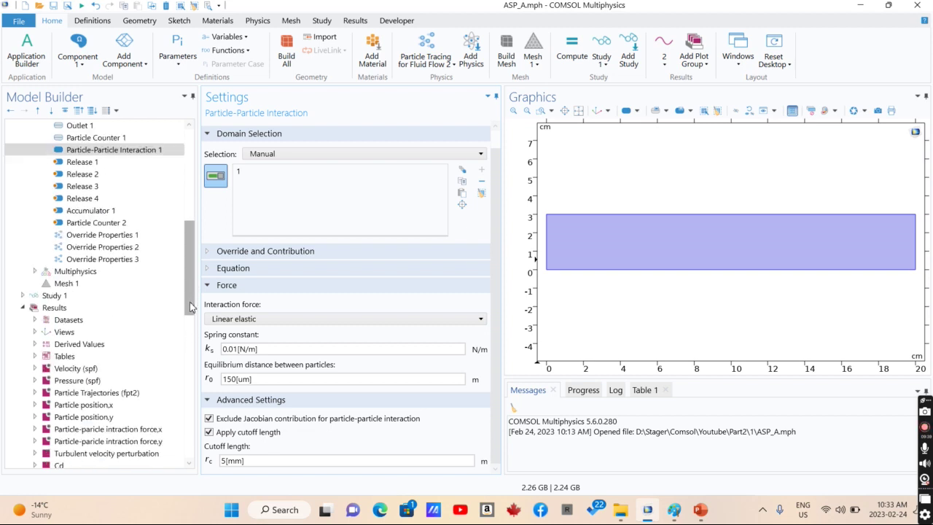
click(73, 247)
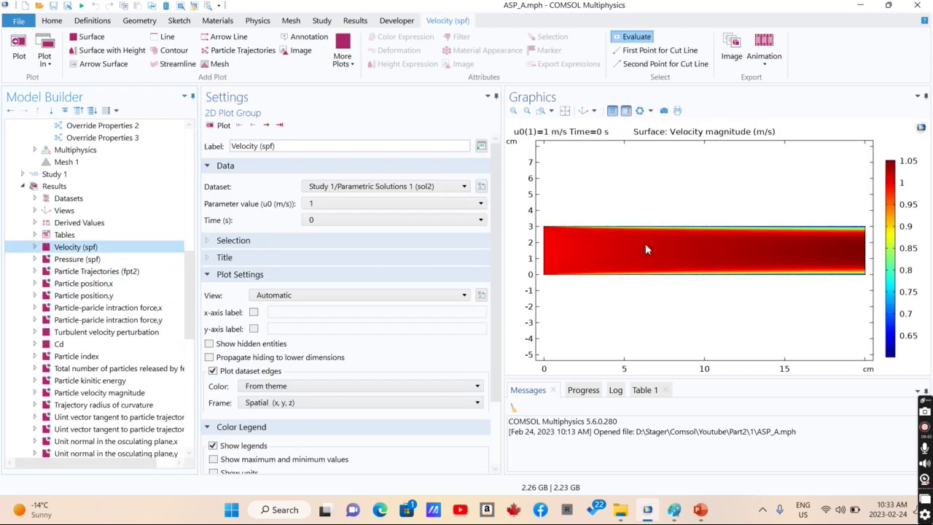
click(313, 219)
click(321, 234)
click(222, 127)
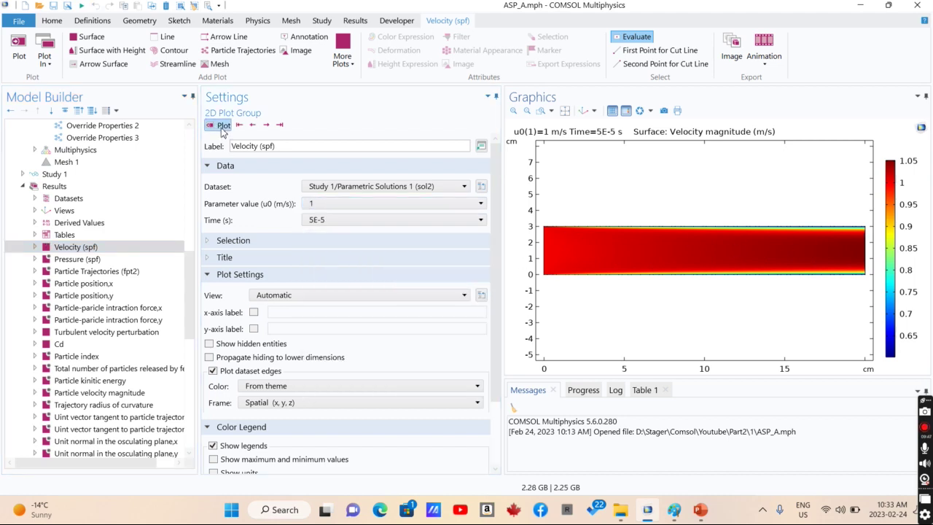
- Show the Particle Trajectories (fpt2) plot and advance it to 2.2E-4 s
click(86, 273)
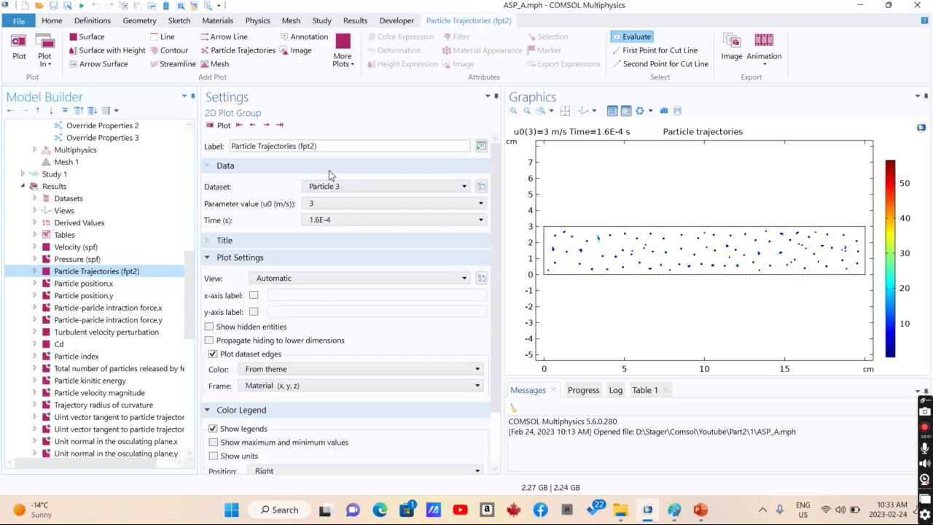
click(267, 125)
click(267, 125)
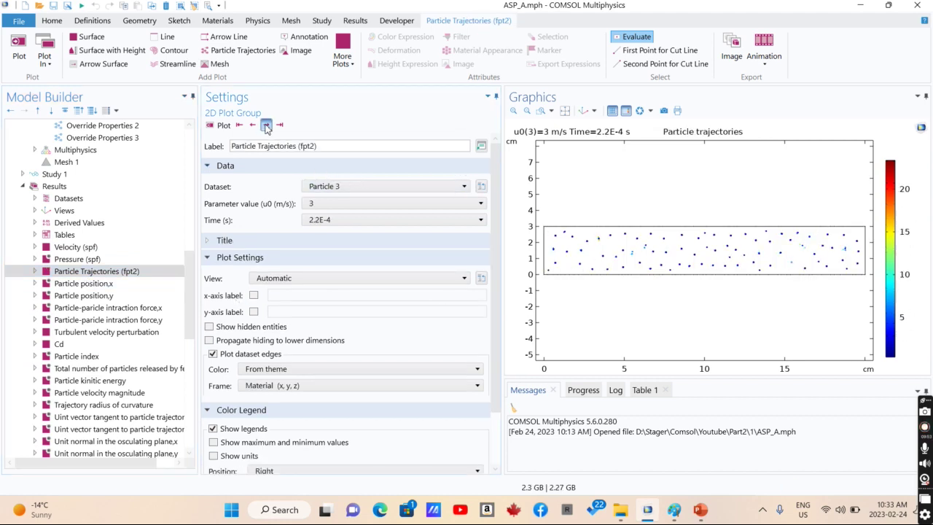
click(255, 129)
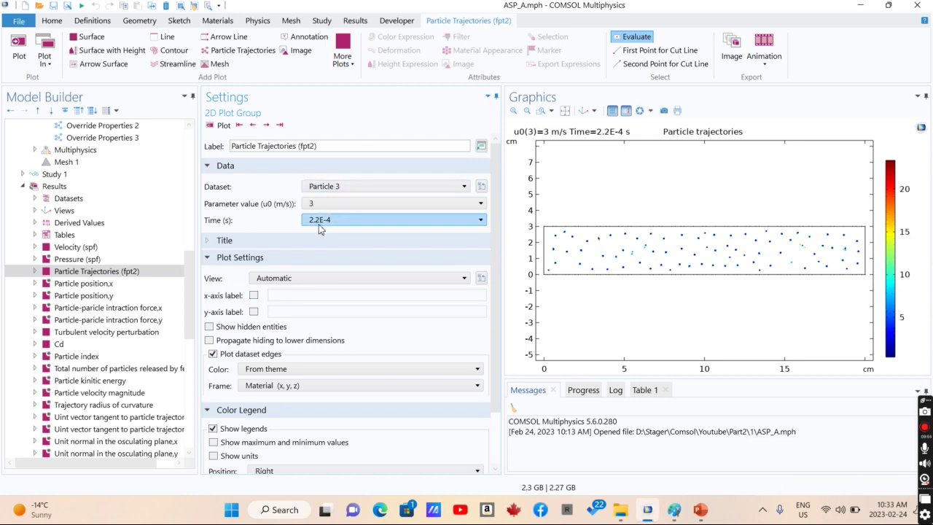
- Replot the particle trajectories at time 0 to view the initial particle distribution
click(323, 220)
click(324, 232)
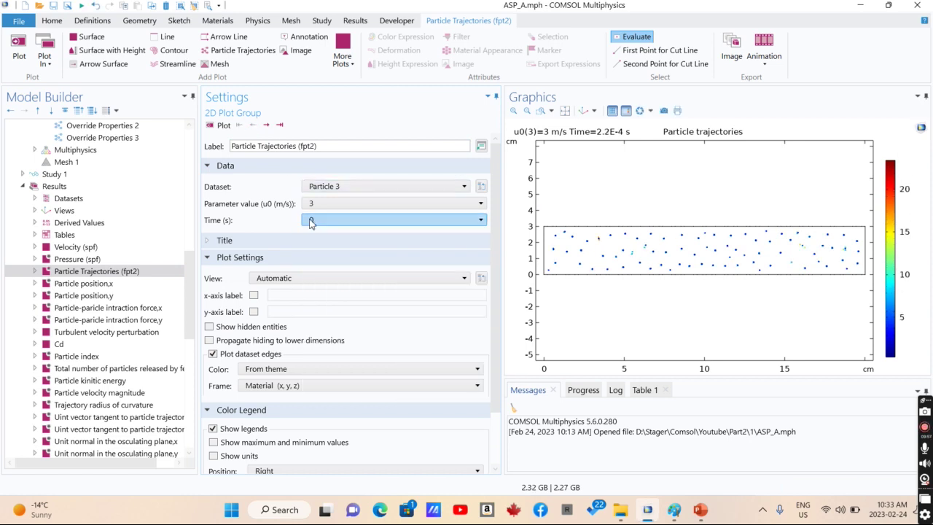
click(219, 125)
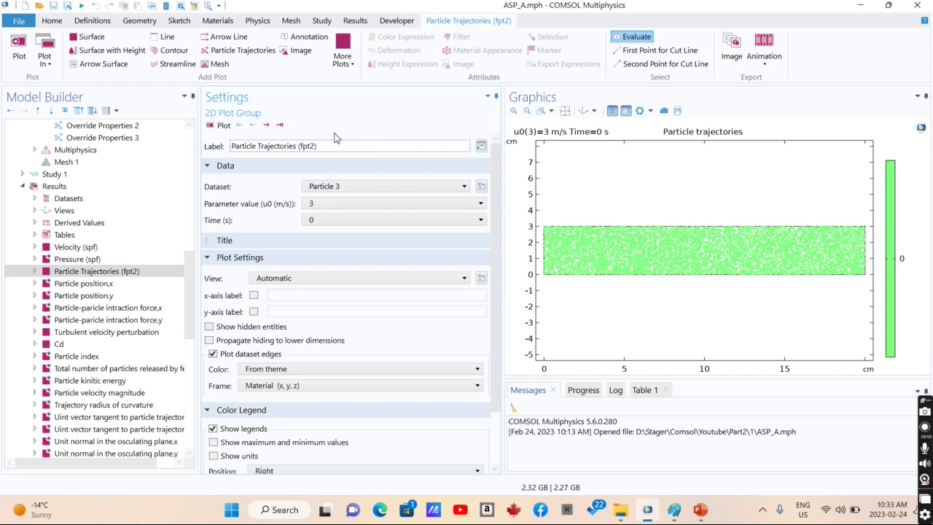
- Advance the particle trajectories to 5E-5 s and examine the enlarged first few centimetres of the channel in a wider graphics area
click(267, 126)
click(267, 126)
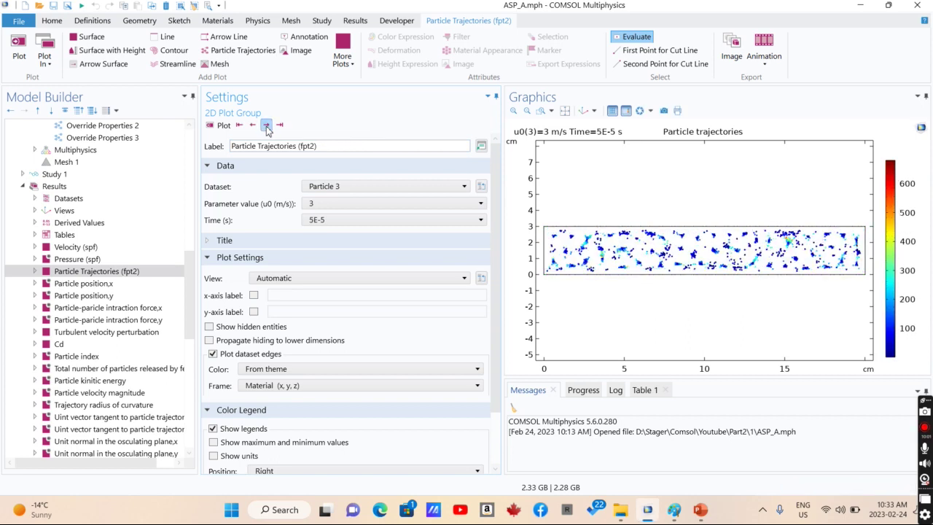
click(542, 111)
drag(550, 229, 629, 288)
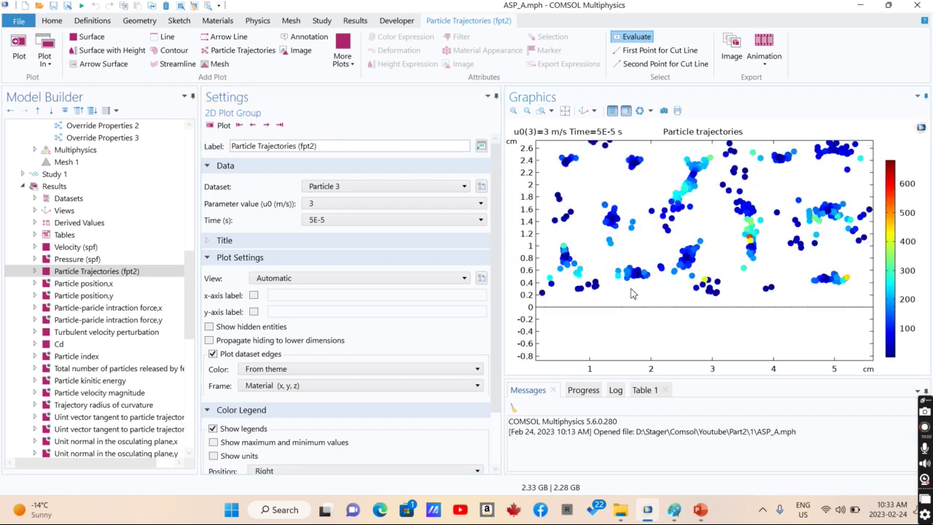
drag(501, 118, 430, 120)
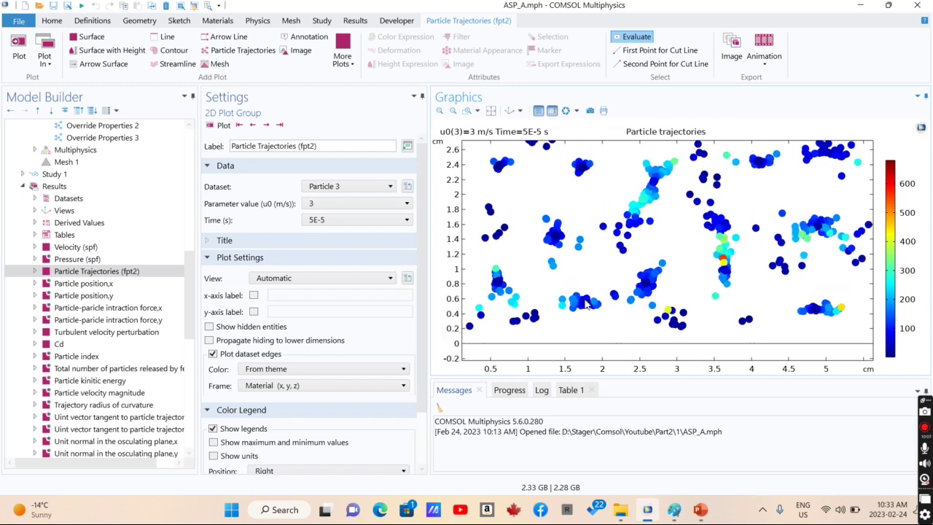
- Step the enlarged particle trajectories through the solution times up to 9E-5 s
click(252, 124)
click(266, 125)
click(267, 125)
click(267, 125)
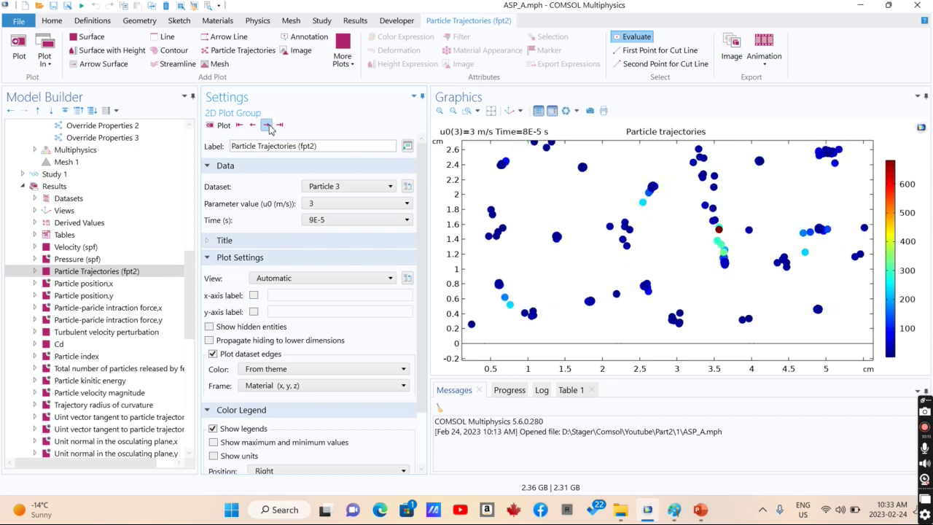
- Step the particle trajectories back and forth between solution times, ending at 3E-5 s, to compare how the particles cluster
click(252, 124)
click(253, 125)
click(252, 125)
click(252, 125)
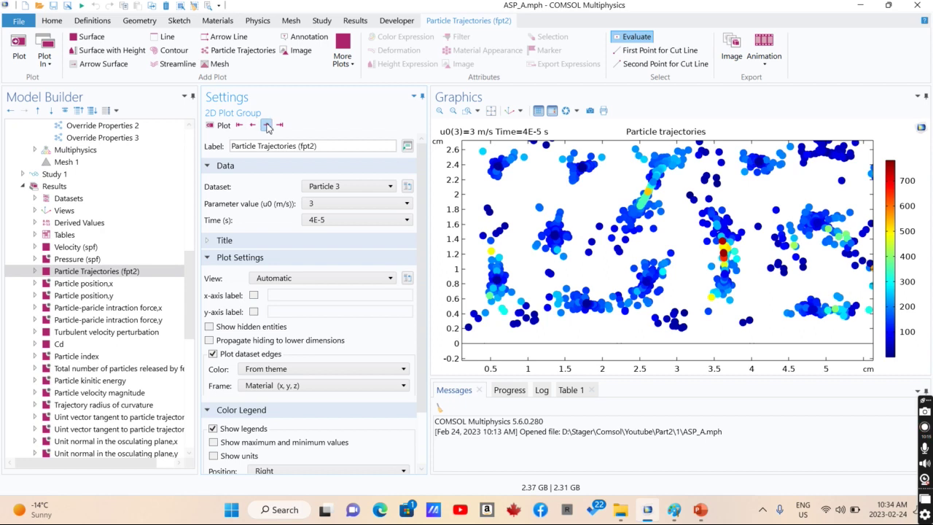
click(267, 125)
click(267, 124)
click(252, 124)
click(252, 125)
click(252, 125)
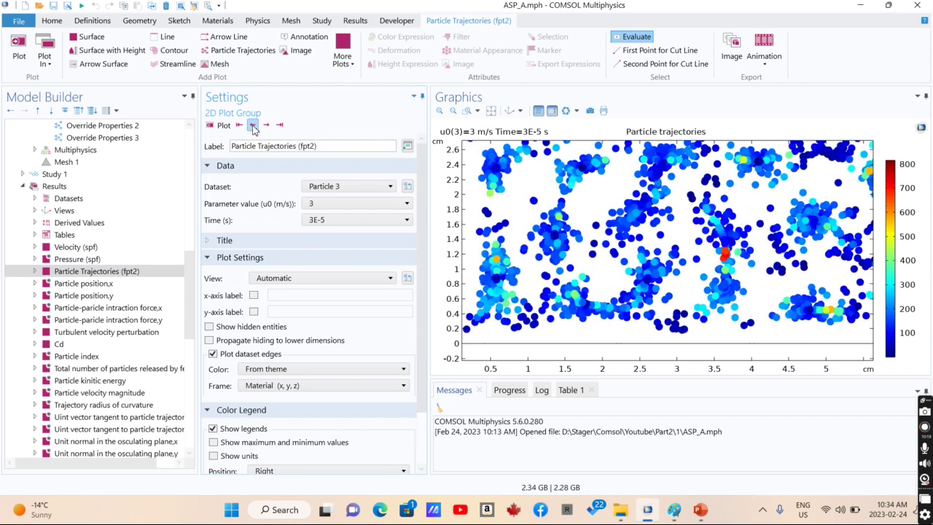
- Examine the particle clusters between about 4.5 and 9.5 cm along the channel at 4E-5 s and 5E-5 s
click(252, 124)
click(268, 126)
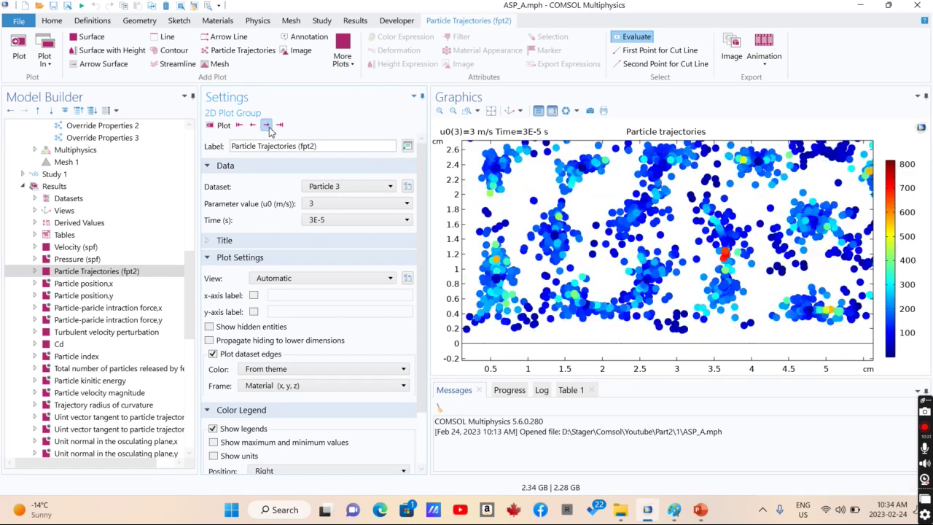
click(268, 126)
drag(861, 241, 619, 293)
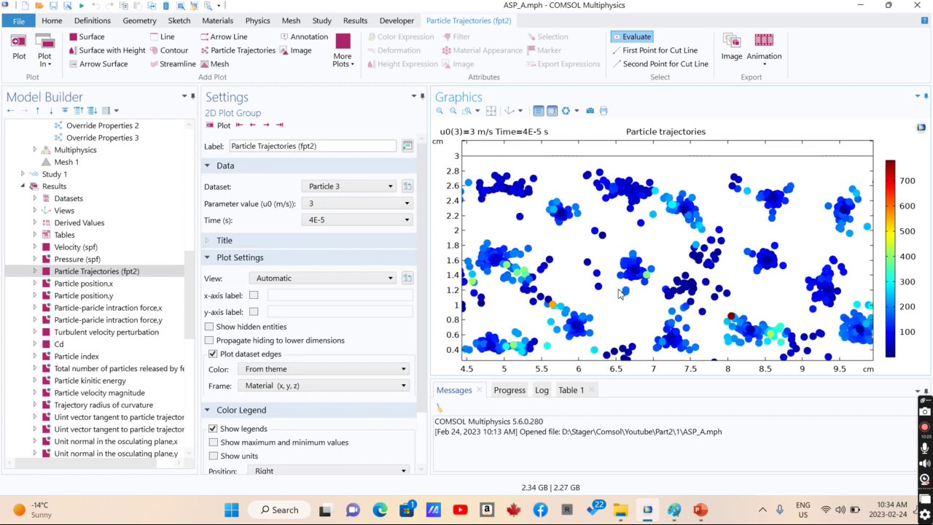
click(267, 125)
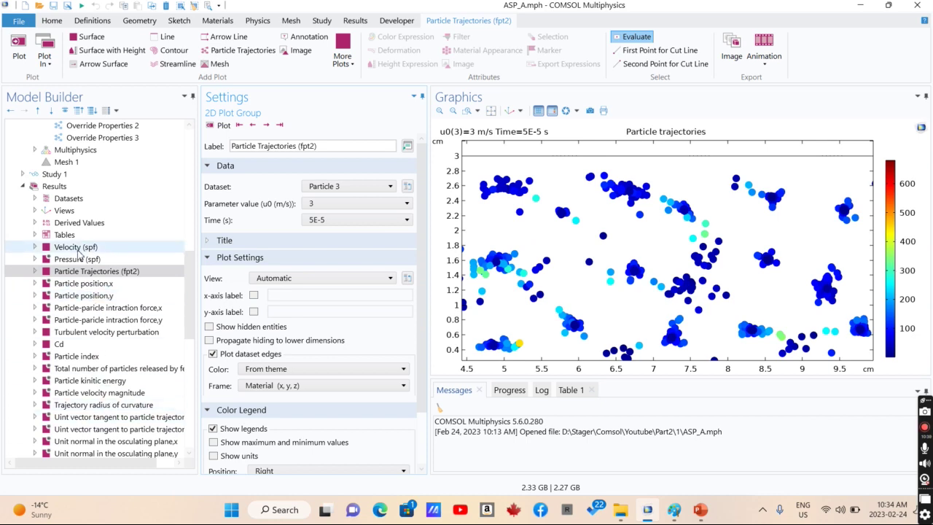
- View the velocity magnitude over the whole channel and switch to the particle deposition slide in PowerPoint
click(76, 247)
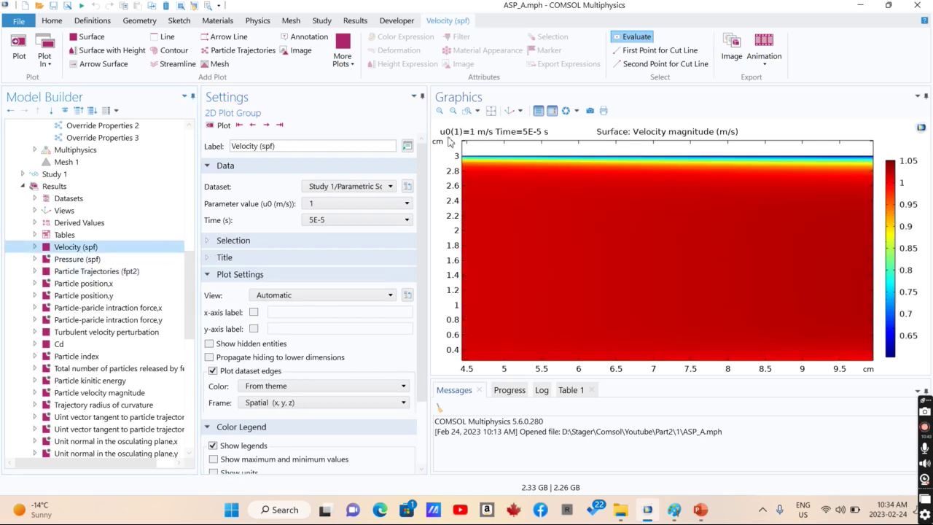
click(493, 113)
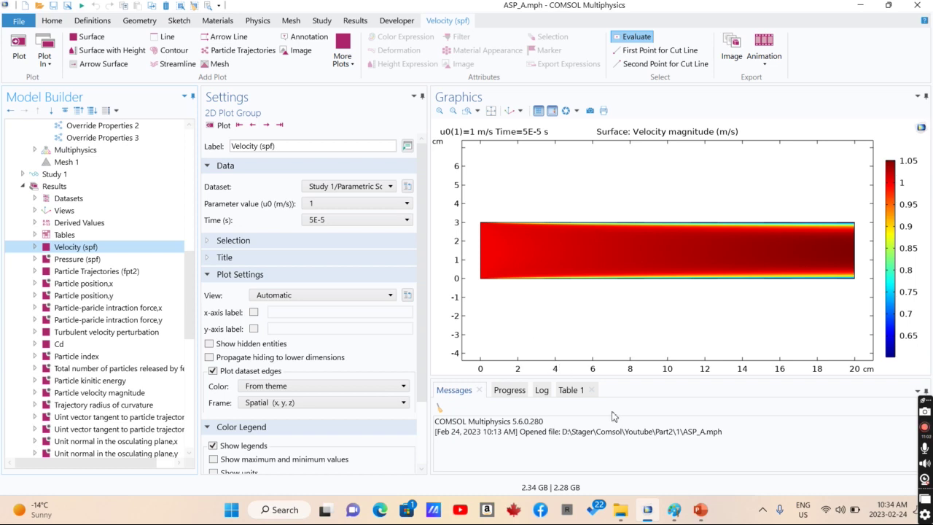
click(699, 511)
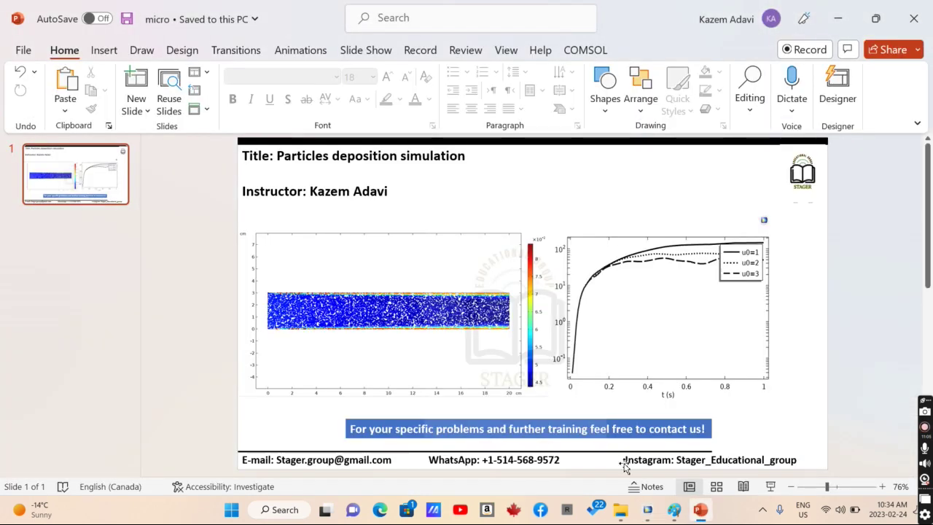